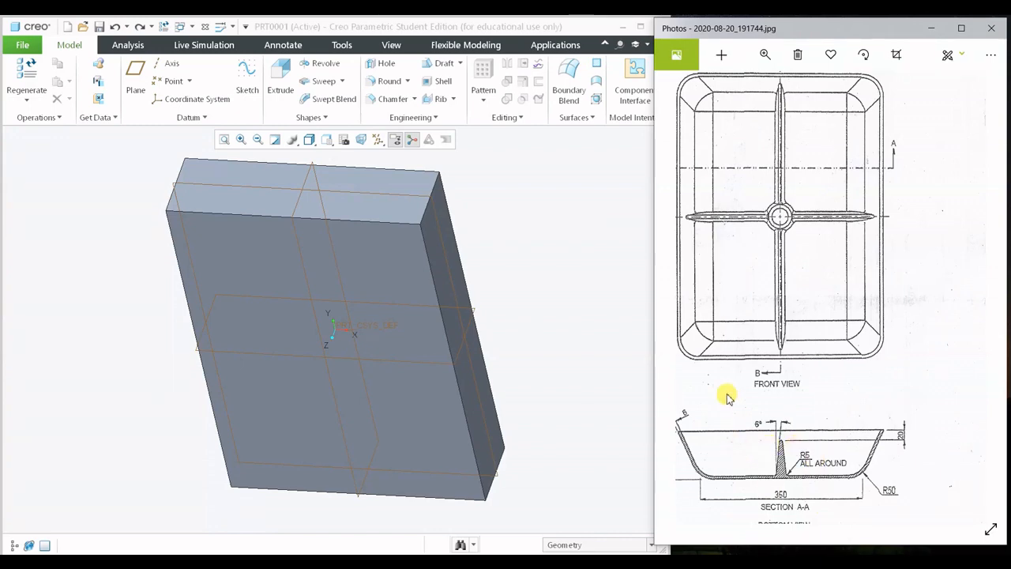
# Set the model's display style to Shading With Edges.
pyautogui.click(318, 142)
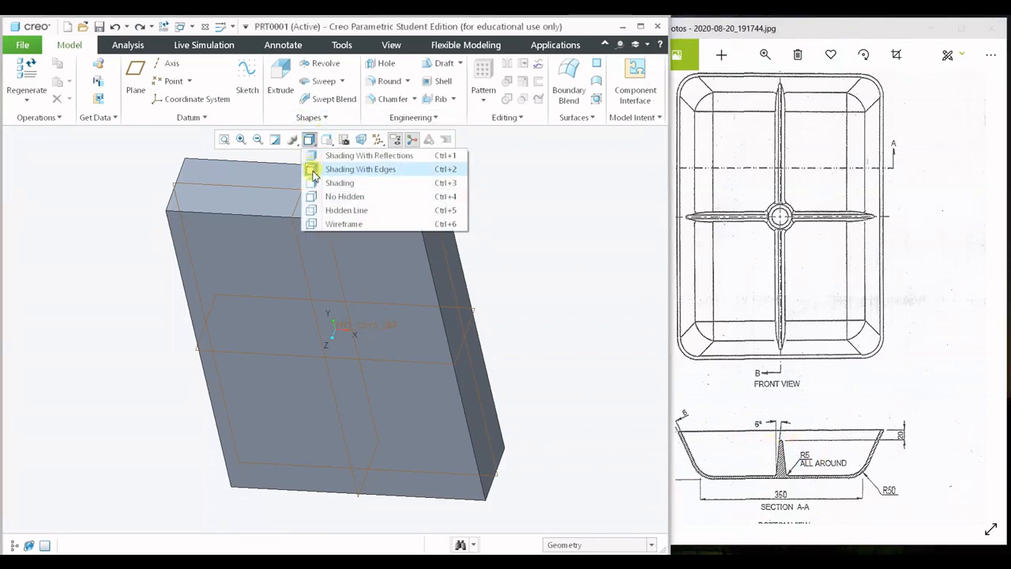
pyautogui.click(316, 169)
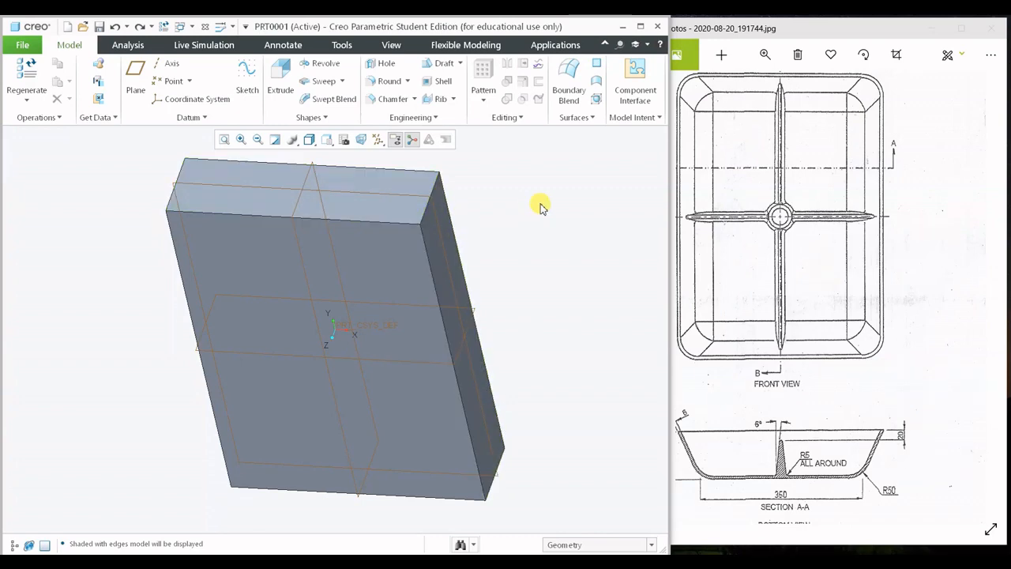
# Shell the block with a 6 mm wall thickness, removing its large front face to leave an open tray.
pyautogui.click(439, 81)
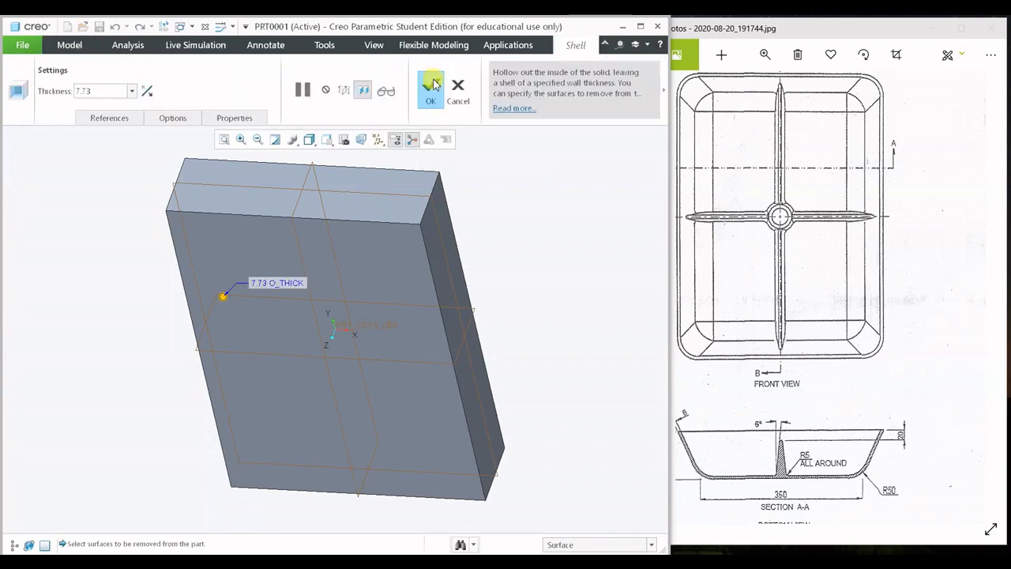
pyautogui.click(371, 333)
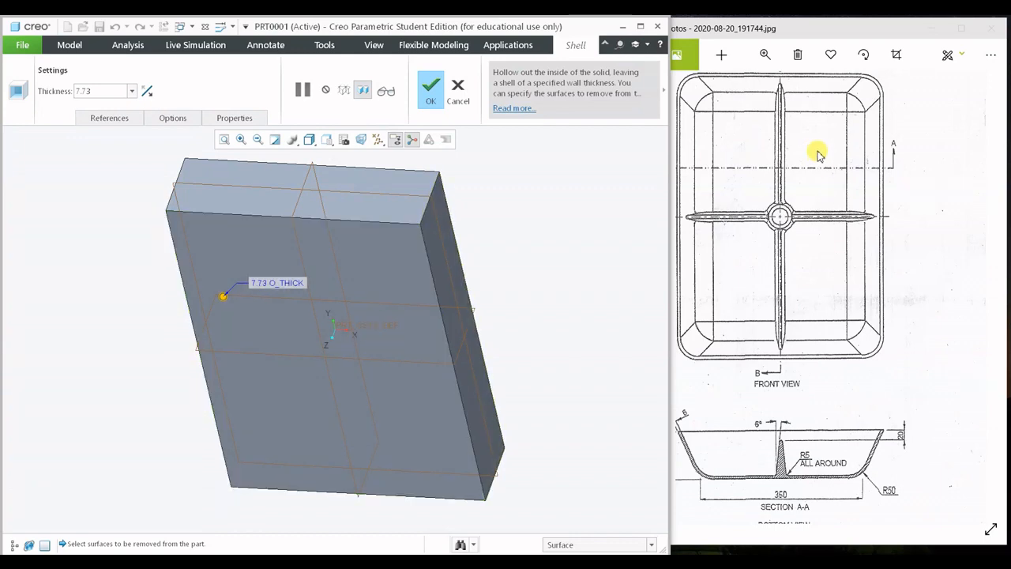
pyautogui.click(385, 341)
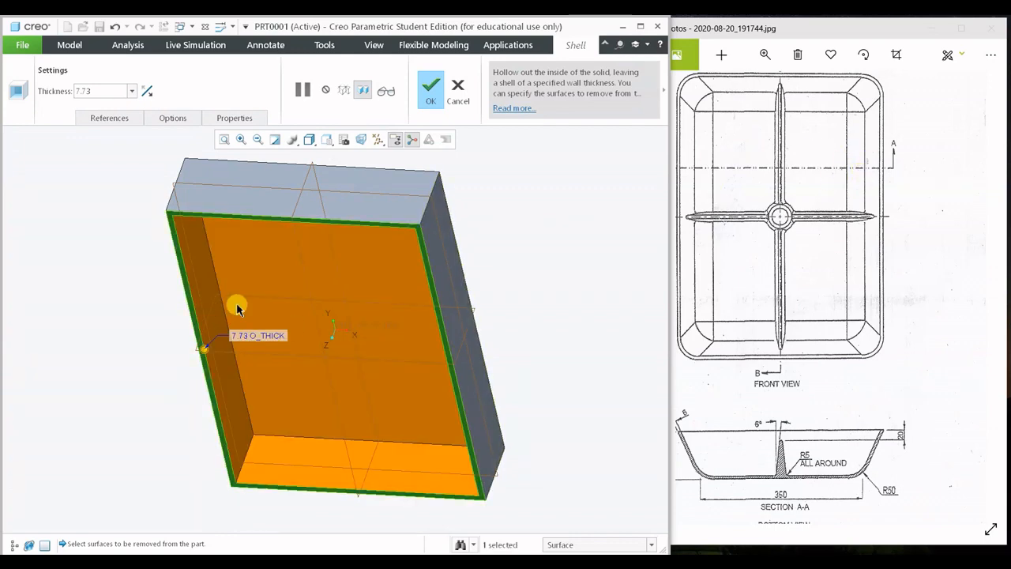
pyautogui.click(757, 436)
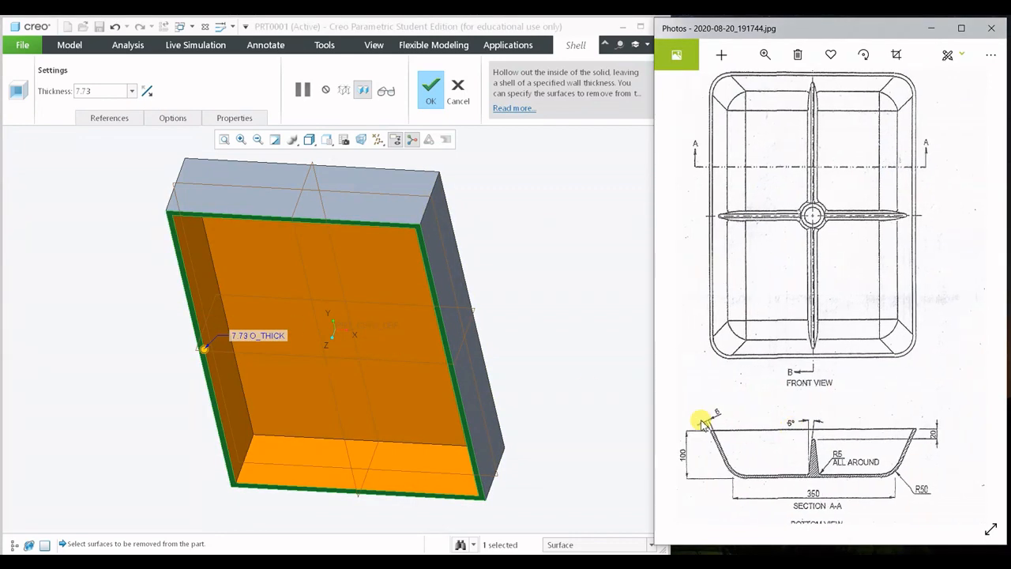
pyautogui.scroll(2, 727, 429)
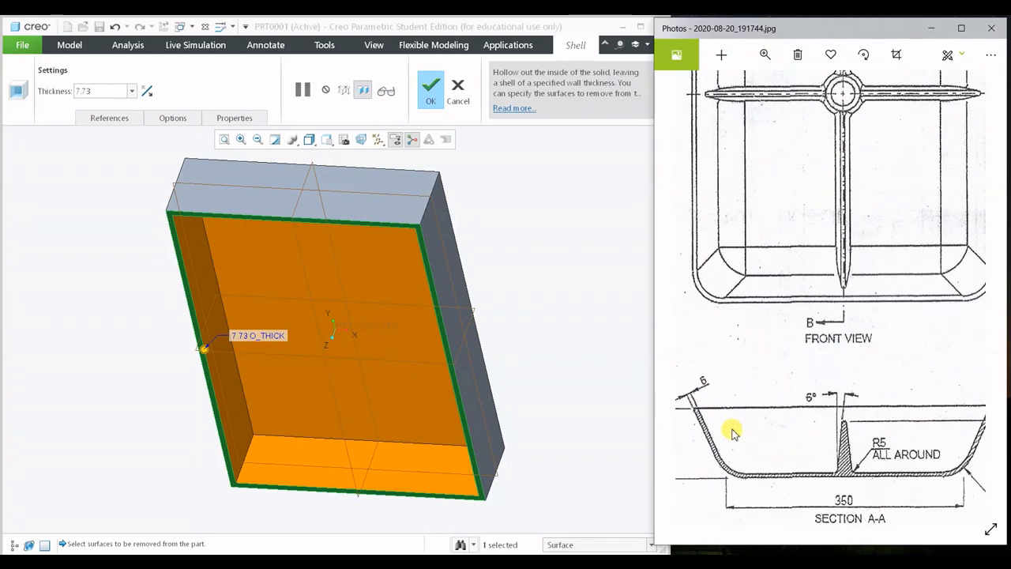
pyautogui.scroll(1, 723, 419)
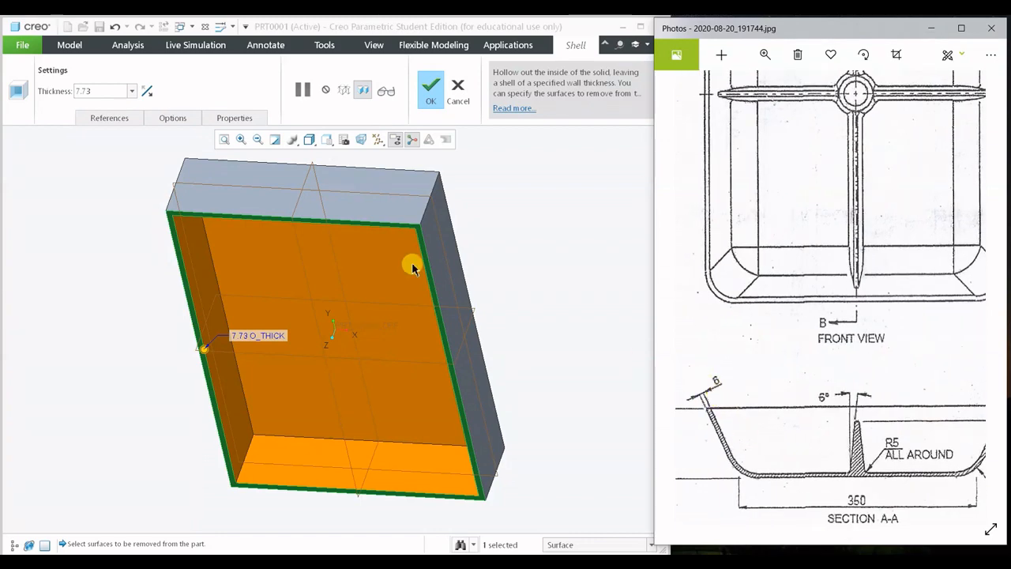
pyautogui.click(100, 91)
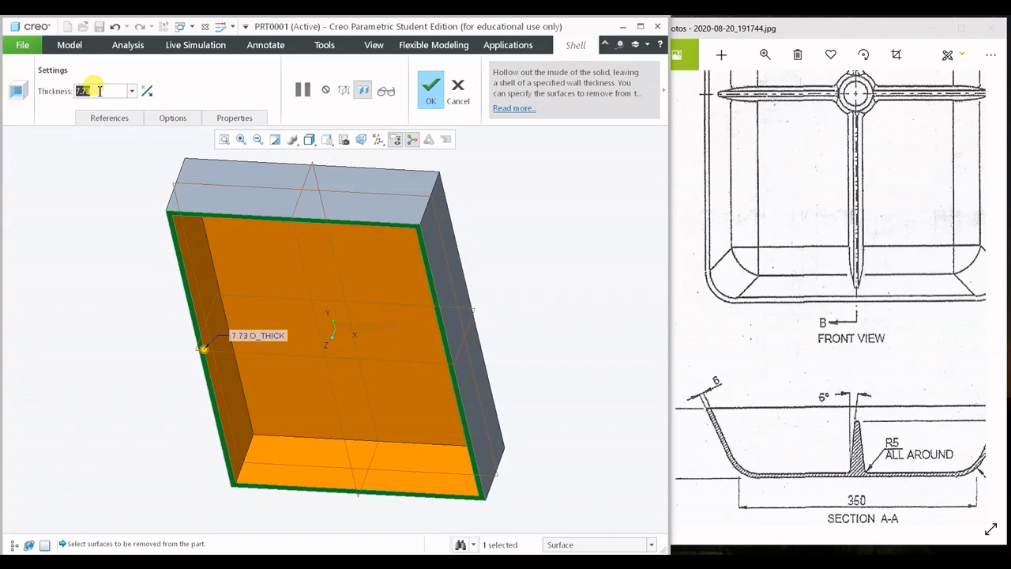
pyautogui.write('6')
pyautogui.press('Return')
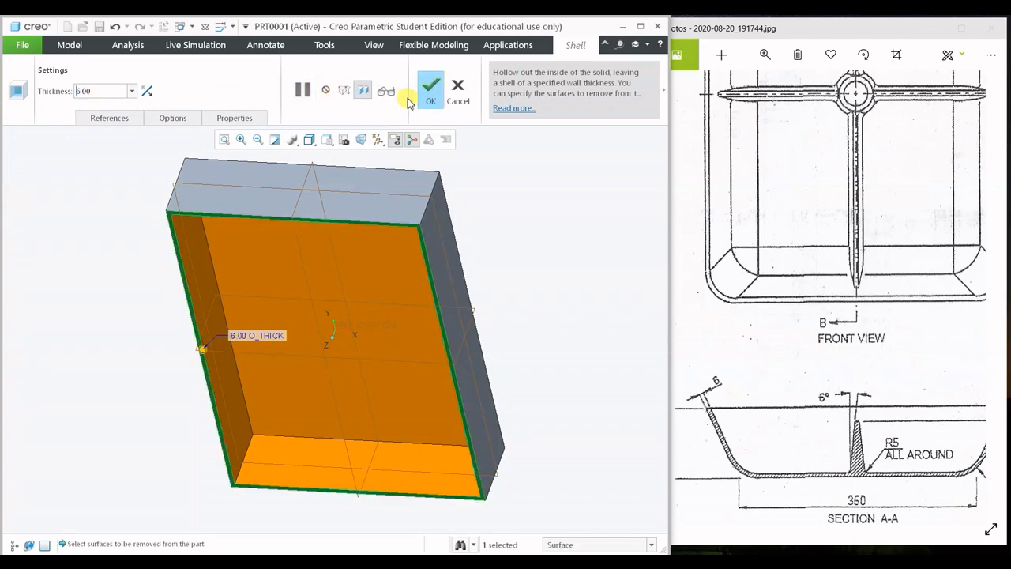
pyautogui.click(430, 89)
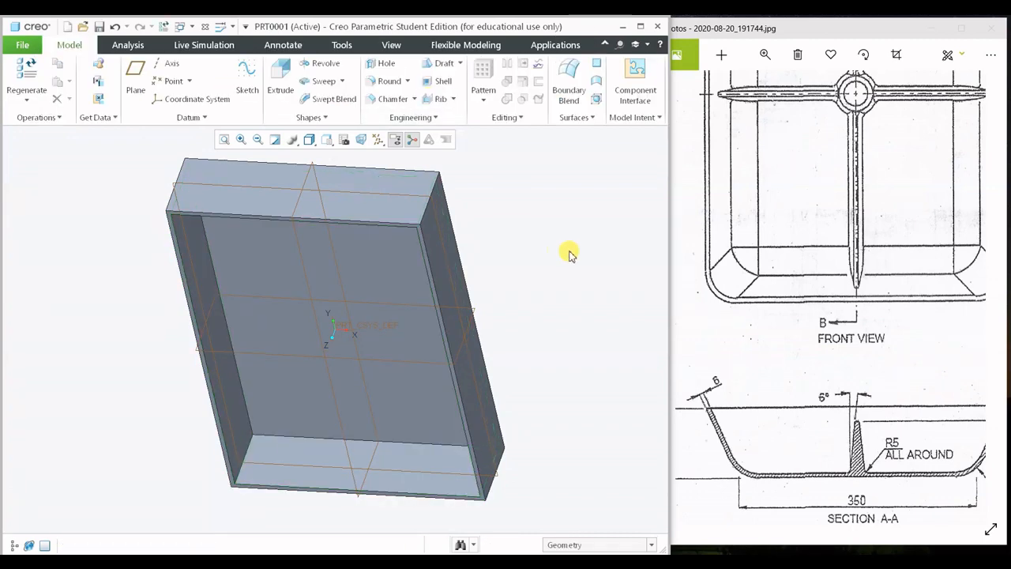
# Start a draft and examine the drawing's front and section views for the taper of the tray walls.
pyautogui.moveTo(514, 292)
pyautogui.mouseDown(button='middle')
pyautogui.moveTo(514, 226)
pyautogui.moveTo(521, 308)
pyautogui.moveTo(532, 311)
pyautogui.moveTo(522, 283)
pyautogui.moveTo(517, 328)
pyautogui.mouseUp(button='middle')
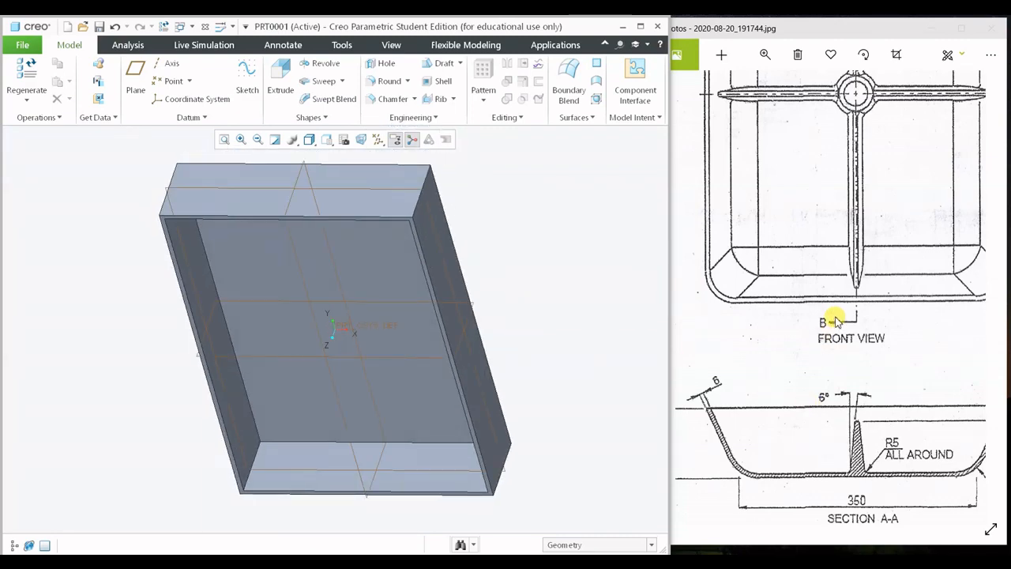
pyautogui.moveTo(836, 320)
pyautogui.mouseDown()
pyautogui.moveTo(767, 445)
pyautogui.moveTo(776, 524)
pyautogui.mouseUp()
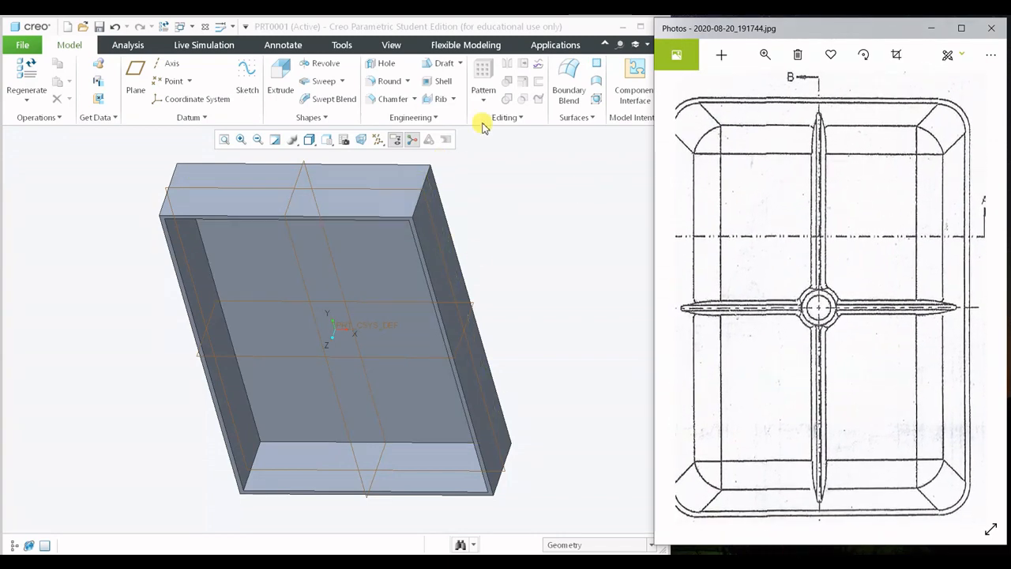
pyautogui.click(441, 68)
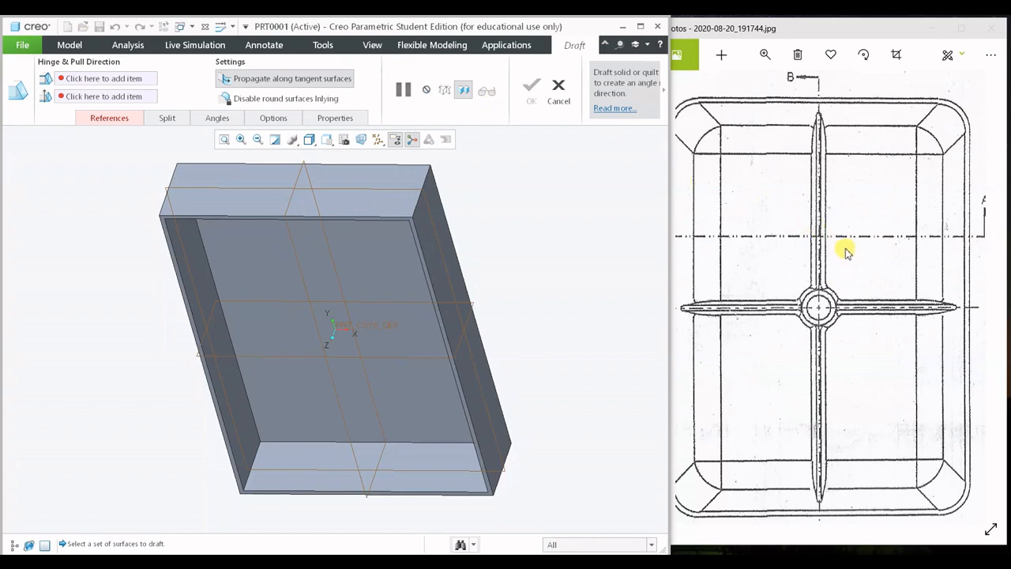
pyautogui.click(845, 253)
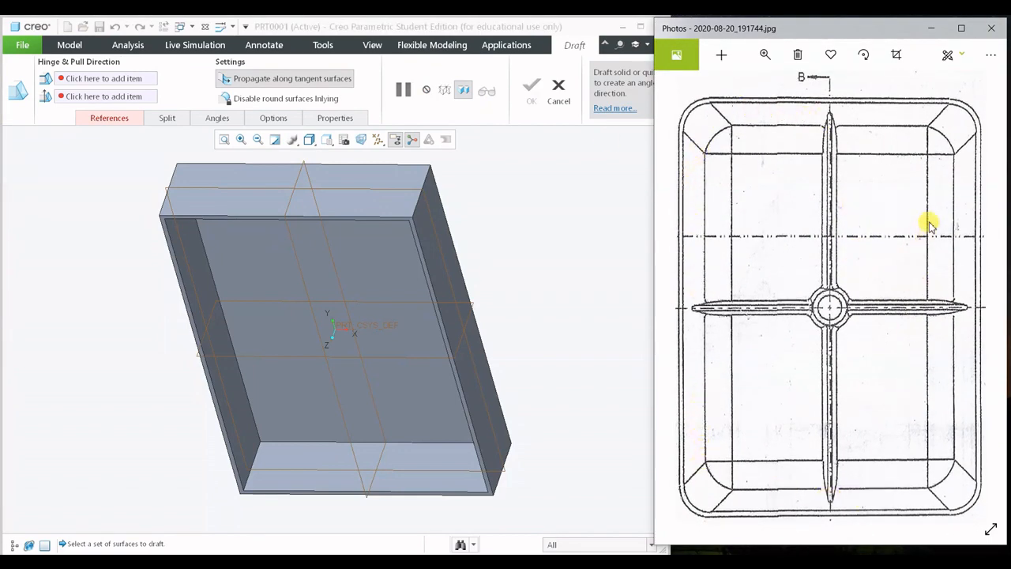
pyautogui.moveTo(869, 487); pyautogui.dragTo(840, 320)
pyautogui.moveTo(806, 381); pyautogui.dragTo(685, 381)
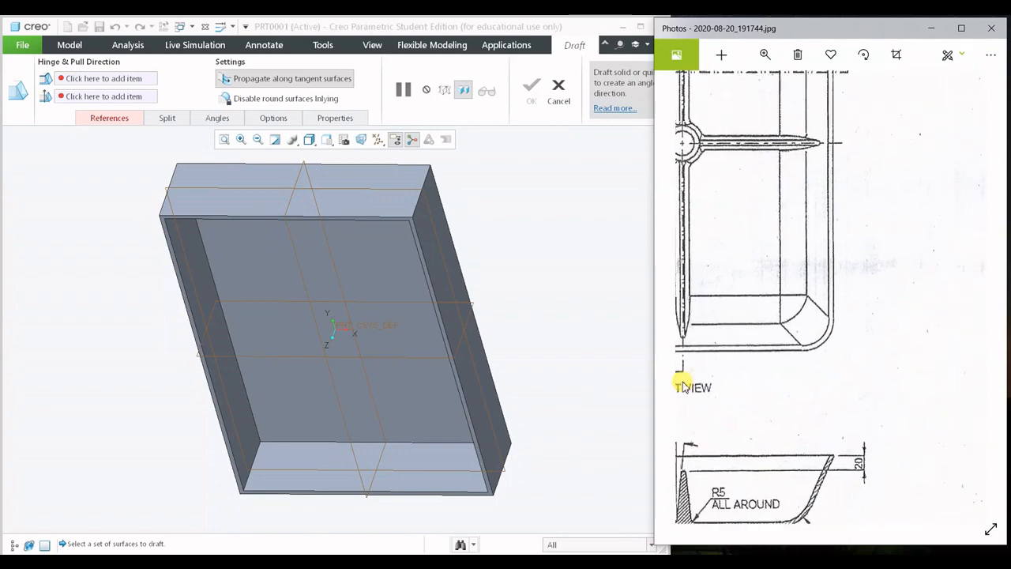
pyautogui.moveTo(901, 304); pyautogui.dragTo(786, 454)
pyautogui.moveTo(957, 350)
pyautogui.mouseDown()
pyautogui.moveTo(851, 373)
pyautogui.moveTo(979, 339)
pyautogui.mouseUp()
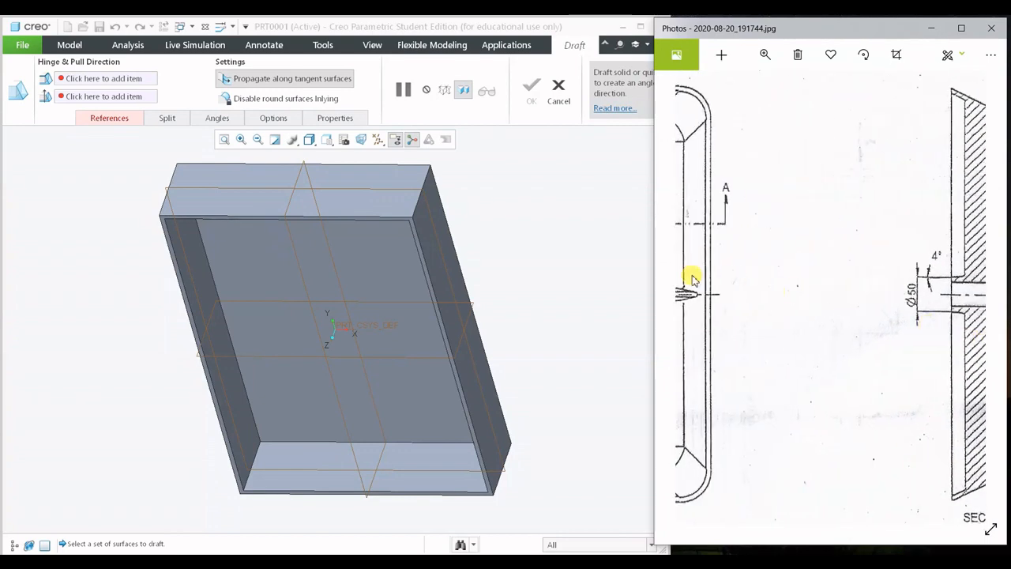
# Try to draft the four outer side walls of the tray, using its flat back face as the draft hinge.
pyautogui.click(350, 197)
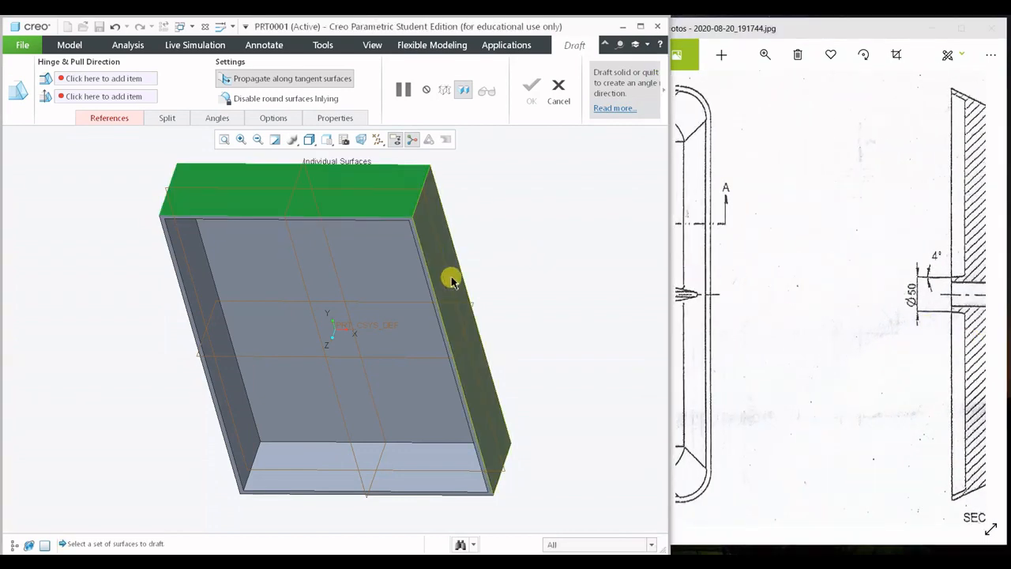
pyautogui.moveTo(453, 290); pyautogui.dragTo(223, 234, button='middle')
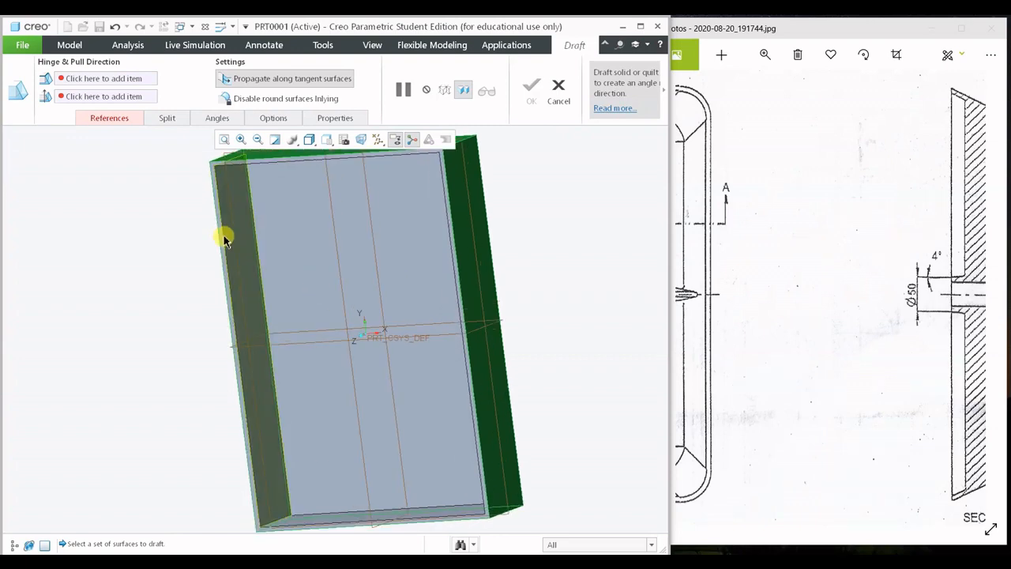
pyautogui.rightClick(71, 207)
pyautogui.click(111, 243)
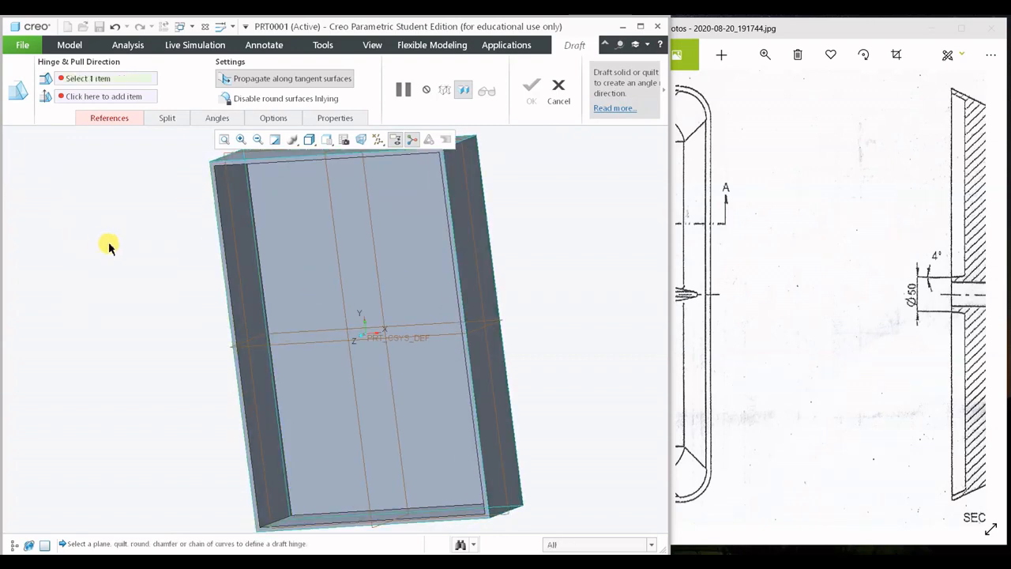
pyautogui.moveTo(111, 243); pyautogui.dragTo(282, 314, button='middle')
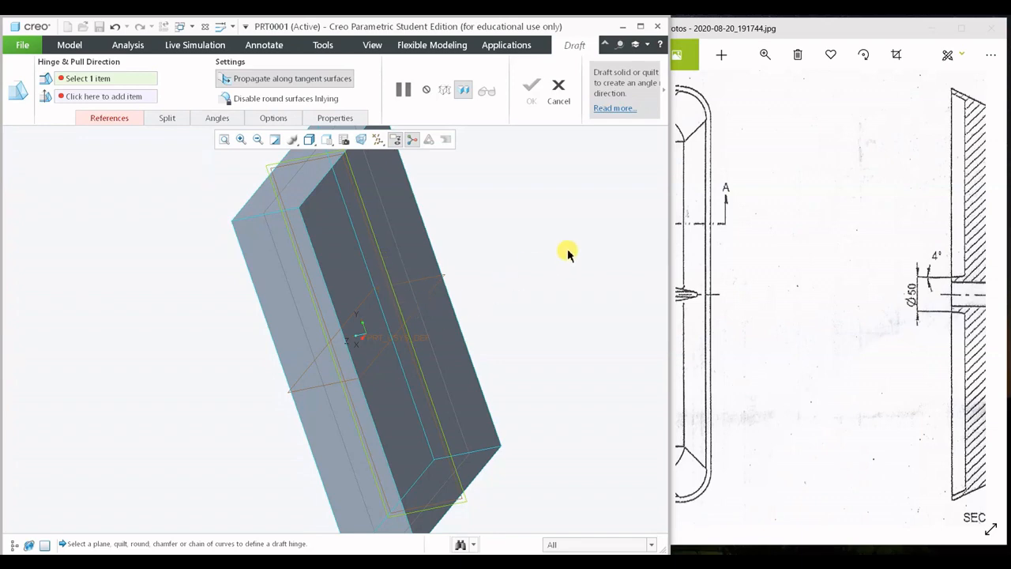
pyautogui.click(393, 277)
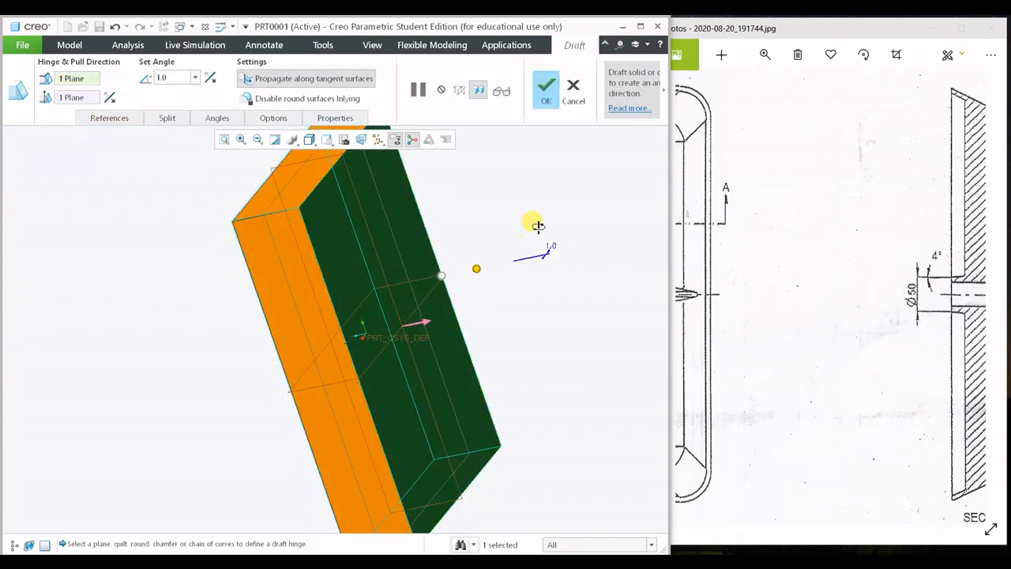
# Check the wall taper in section B-B and set the draft angle of the outer walls to 25°.
pyautogui.moveTo(538, 224); pyautogui.dragTo(535, 259, button='middle')
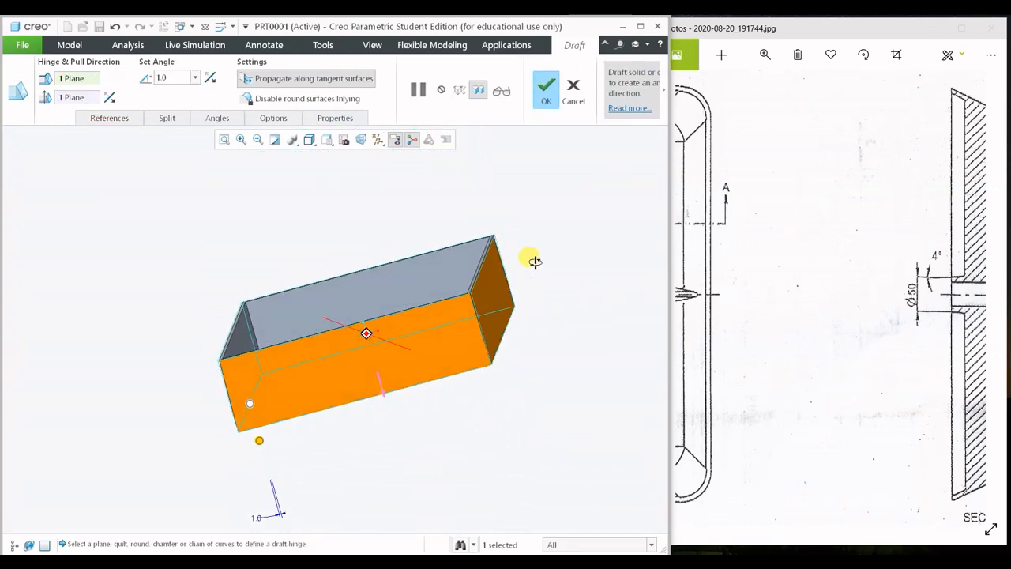
pyautogui.moveTo(839, 289)
pyautogui.mouseDown()
pyautogui.moveTo(702, 284)
pyautogui.moveTo(839, 286)
pyautogui.moveTo(848, 217)
pyautogui.moveTo(840, 271)
pyautogui.mouseUp()
pyautogui.moveTo(495, 461); pyautogui.dragTo(447, 379, button='middle')
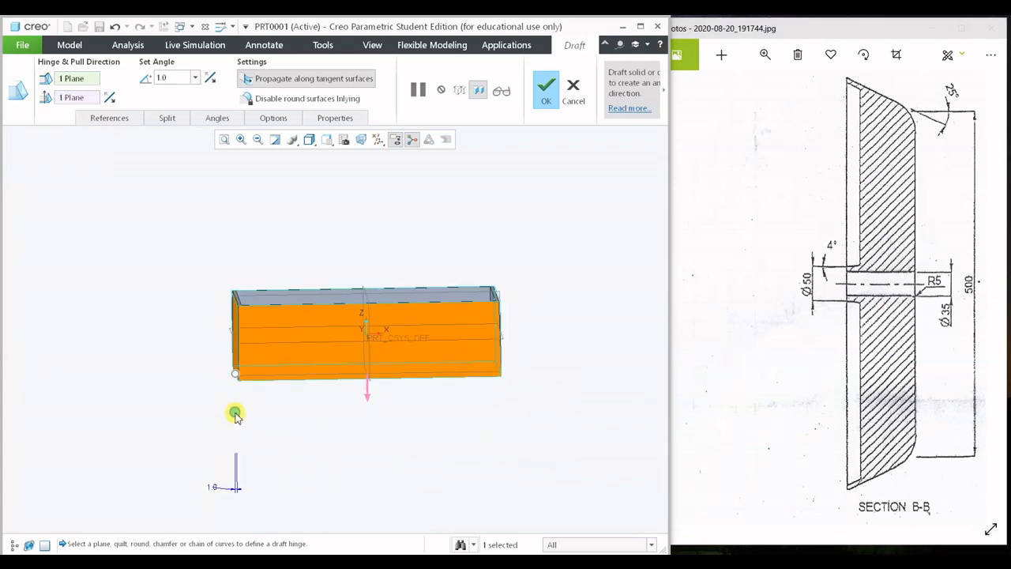
pyautogui.moveTo(235, 413); pyautogui.dragTo(247, 418)
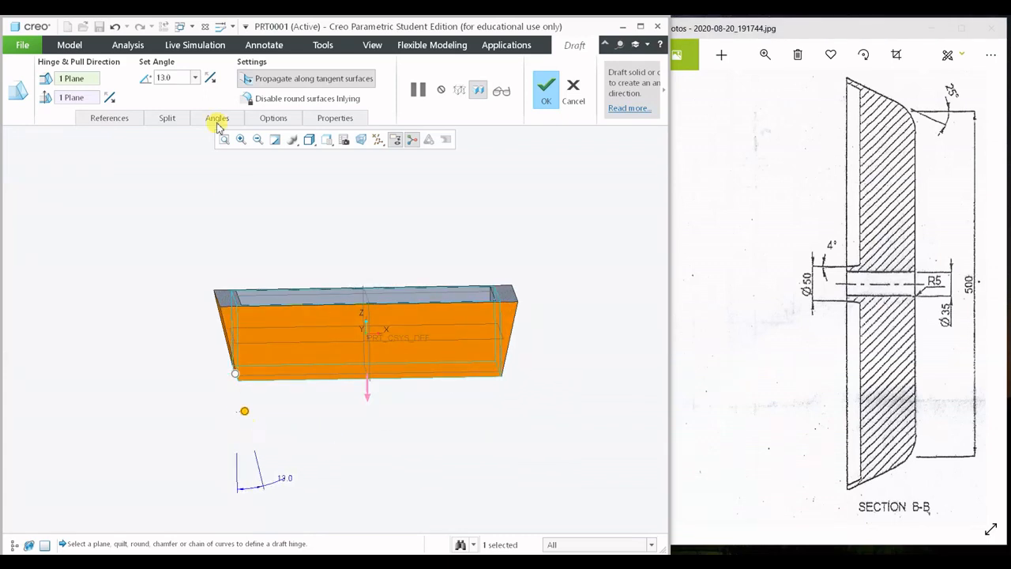
pyautogui.write('25')
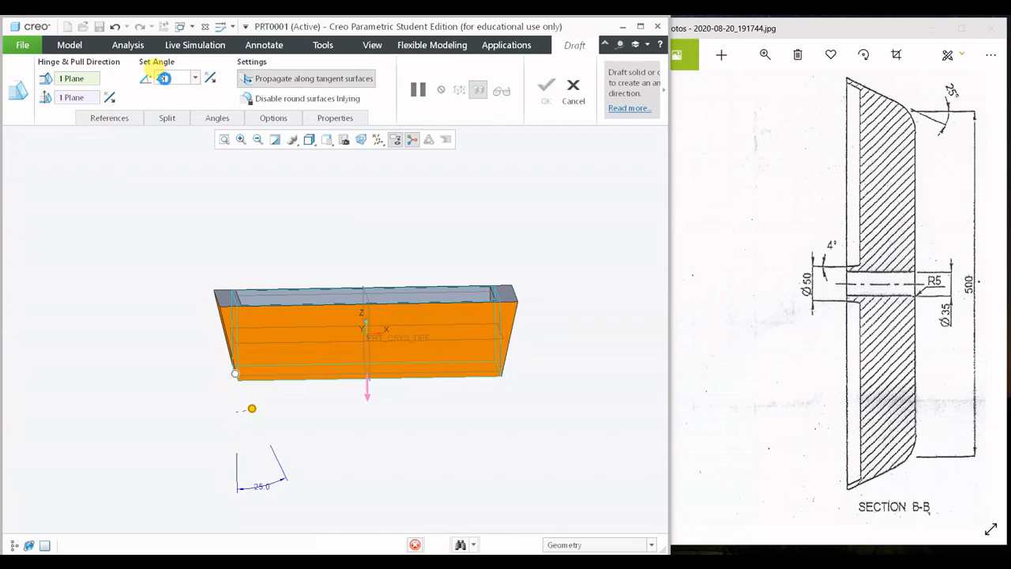
pyautogui.press('Return')
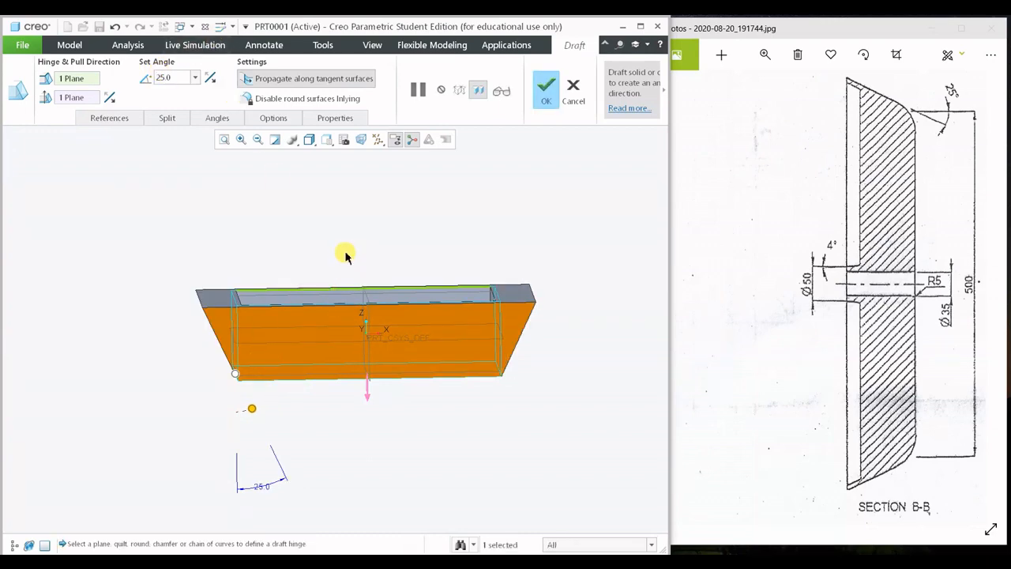
# Compare the drafted walls with the drawing's front view and section A-A, and cancel the draft.
pyautogui.moveTo(363, 226); pyautogui.dragTo(314, 346, button='middle')
pyautogui.moveTo(306, 332)
pyautogui.mouseDown()
pyautogui.moveTo(285, 327)
pyautogui.moveTo(301, 334)
pyautogui.mouseUp()
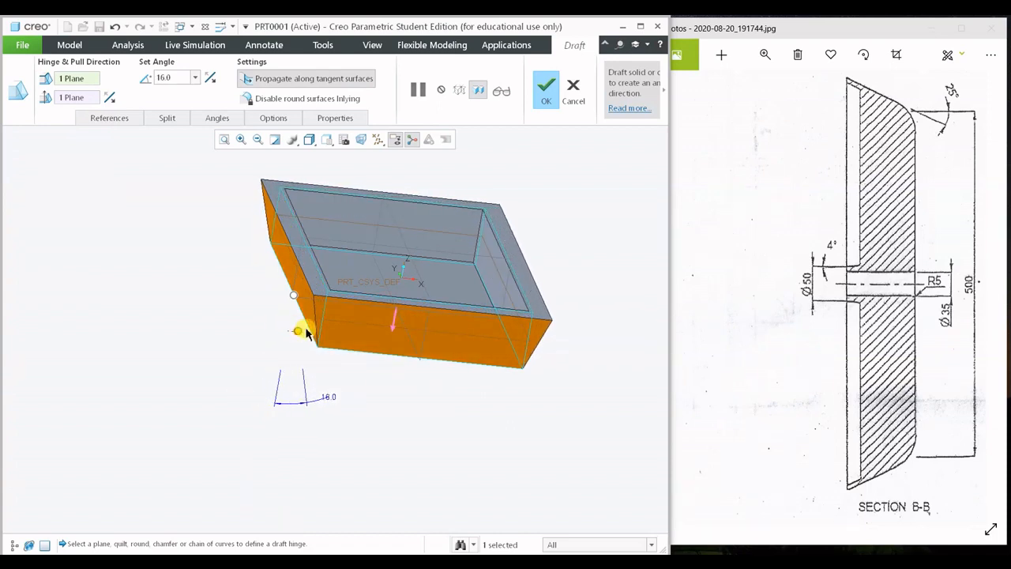
pyautogui.moveTo(717, 316)
pyautogui.mouseDown()
pyautogui.moveTo(772, 307)
pyautogui.moveTo(835, 265)
pyautogui.moveTo(904, 237)
pyautogui.mouseUp()
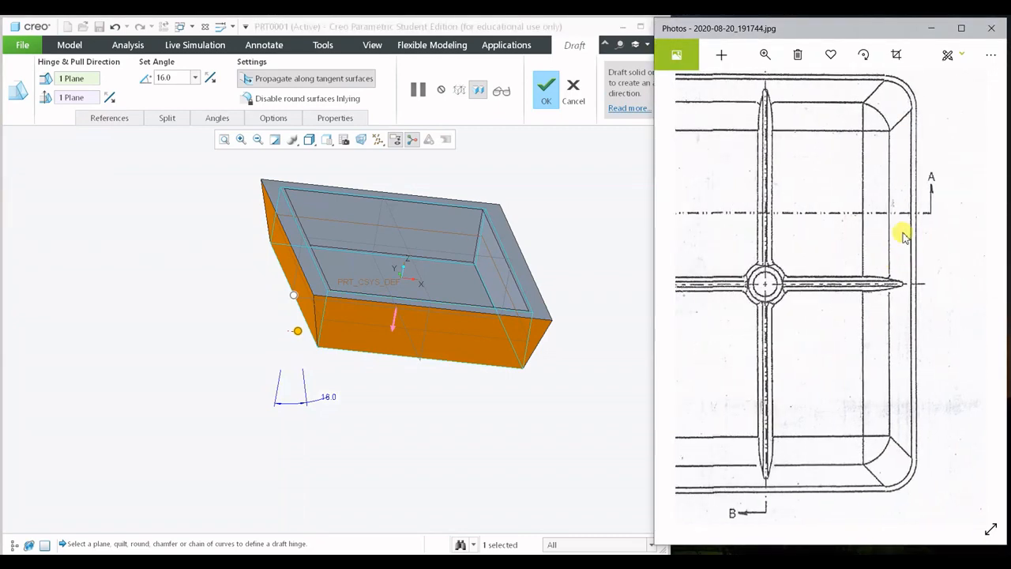
pyautogui.moveTo(801, 266); pyautogui.dragTo(839, 261)
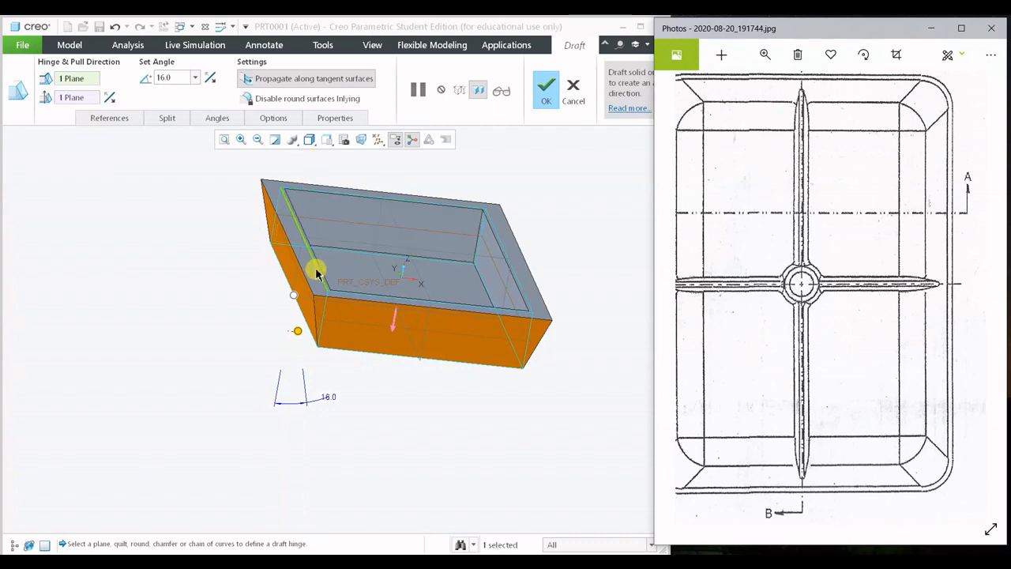
pyautogui.moveTo(433, 207); pyautogui.dragTo(395, 281, button='middle')
pyautogui.click(741, 301)
pyautogui.scroll(-5, 840, 169)
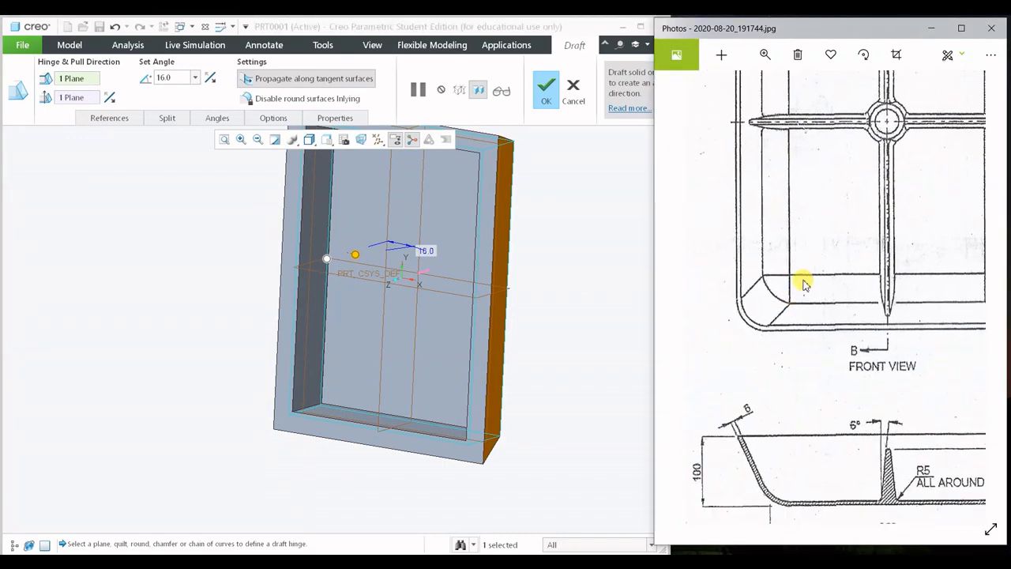
pyautogui.hscroll(1, 803, 283)
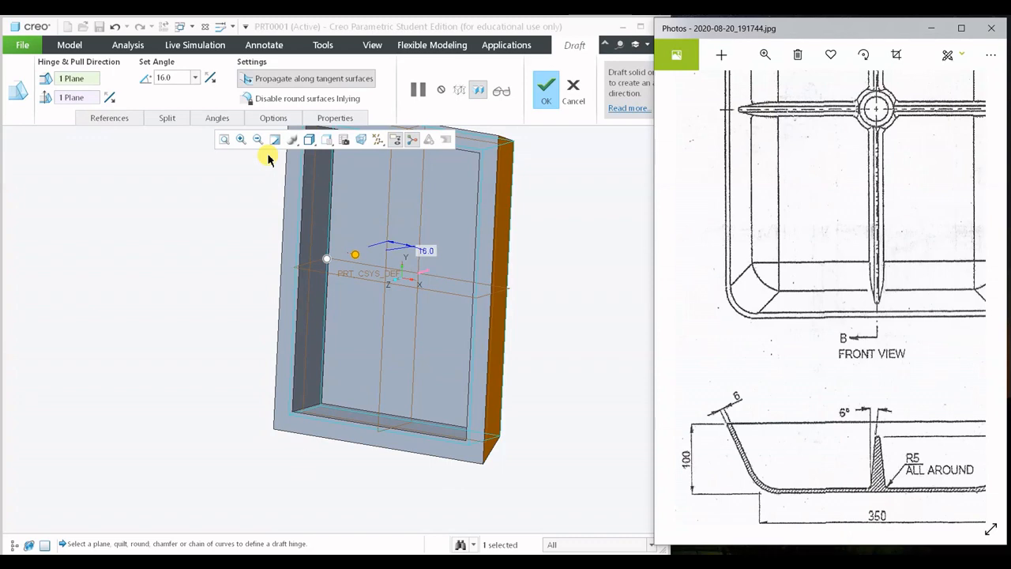
pyautogui.click(573, 89)
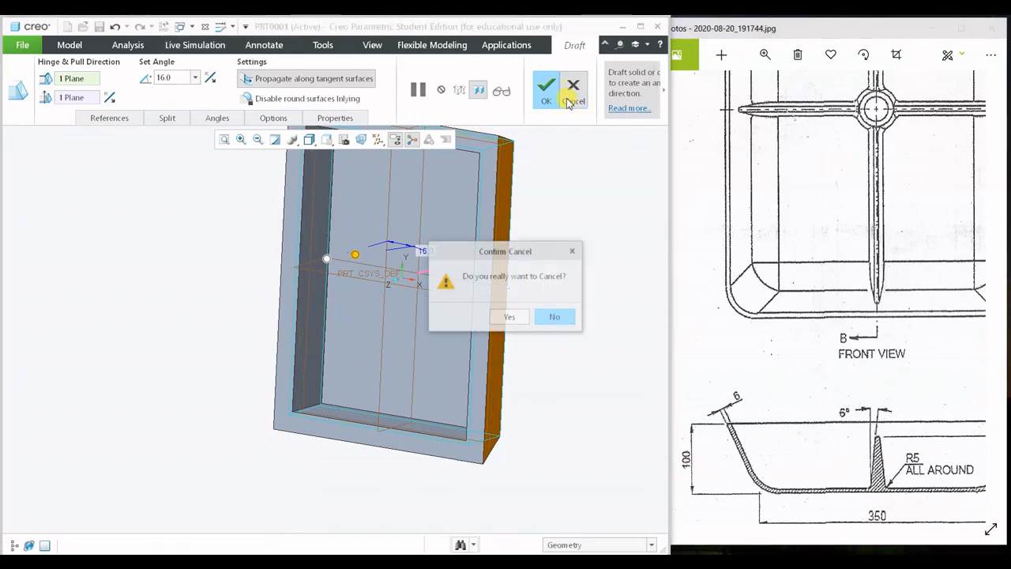
pyautogui.click(511, 318)
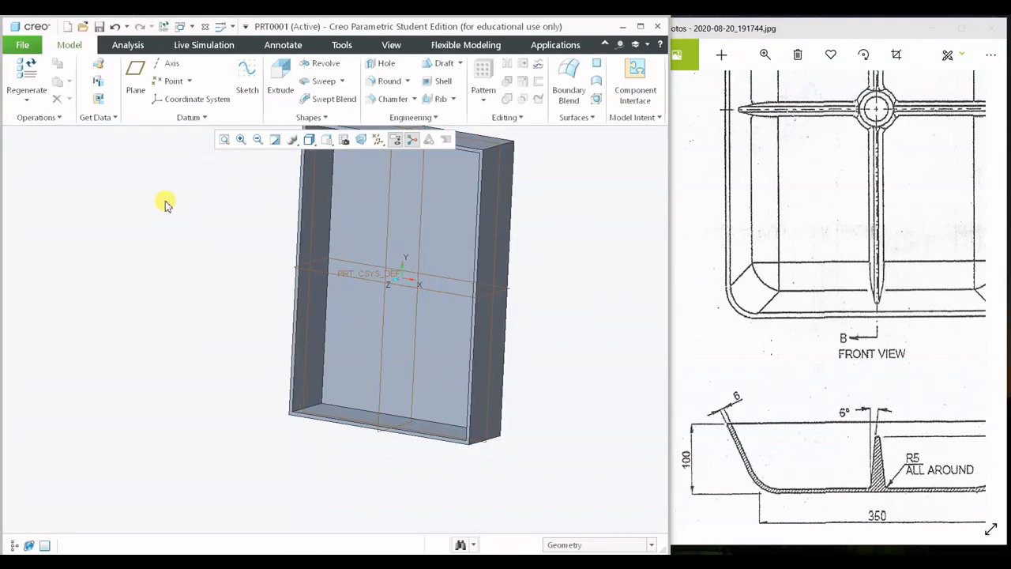
# Delete the shell feature so that the part is a solid rectangular block again.
pyautogui.click(13, 545)
pyautogui.rightClick(46, 268)
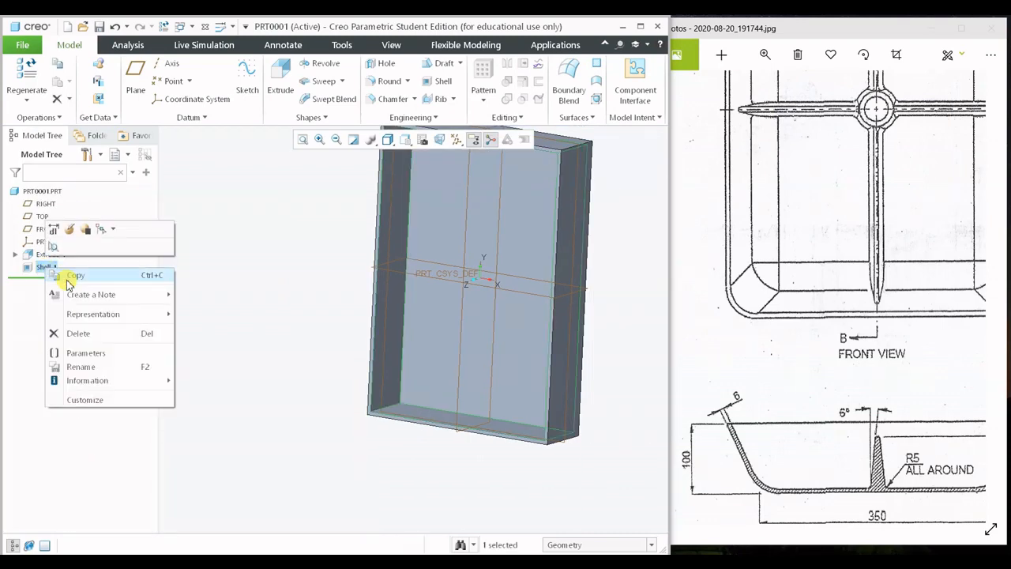
pyautogui.click(101, 338)
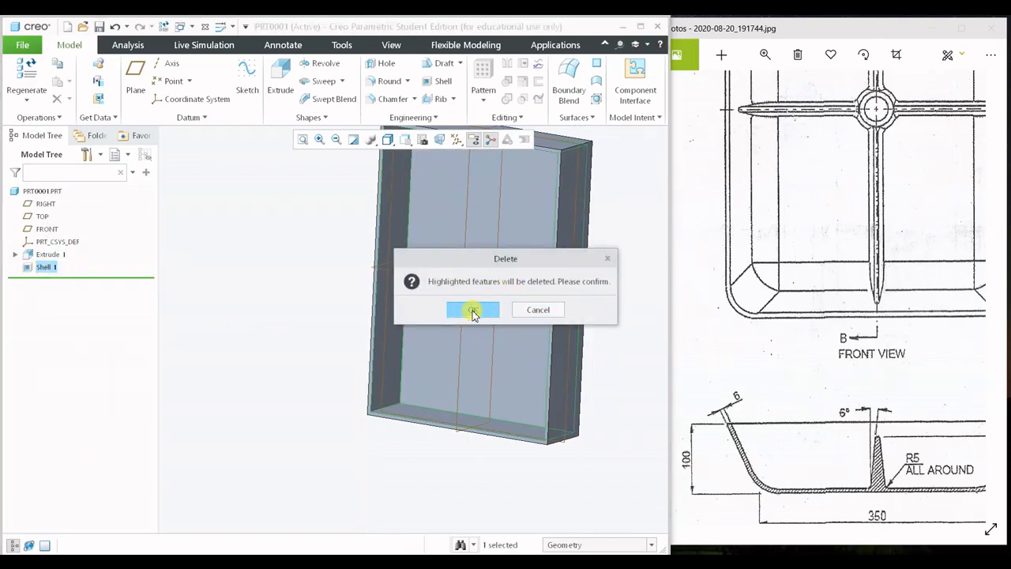
pyautogui.click(474, 310)
pyautogui.click(13, 546)
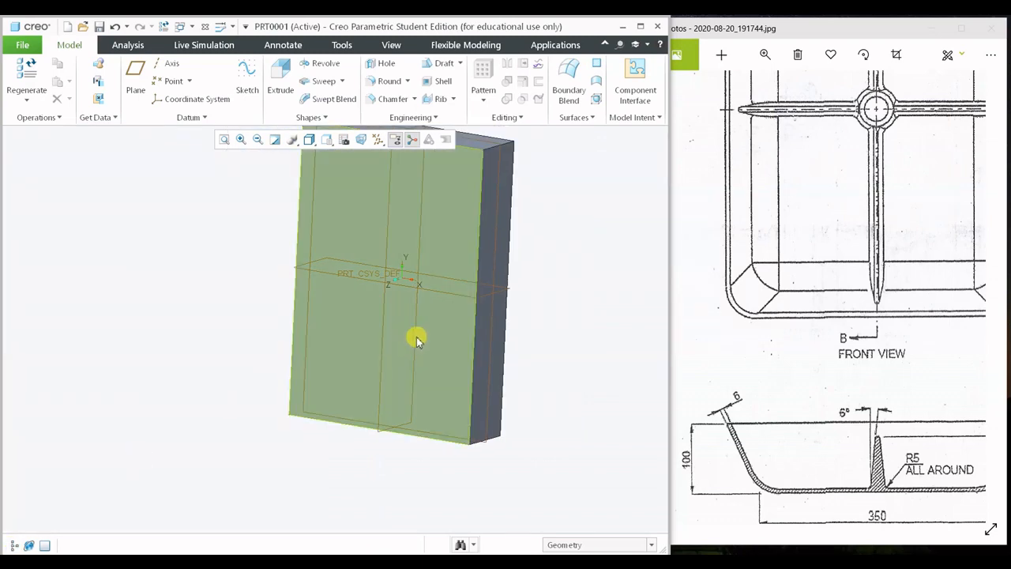
# Start a draft on the block's four side faces, with its flat back face as the draft hinge.
pyautogui.moveTo(436, 333); pyautogui.dragTo(566, 303, button='middle')
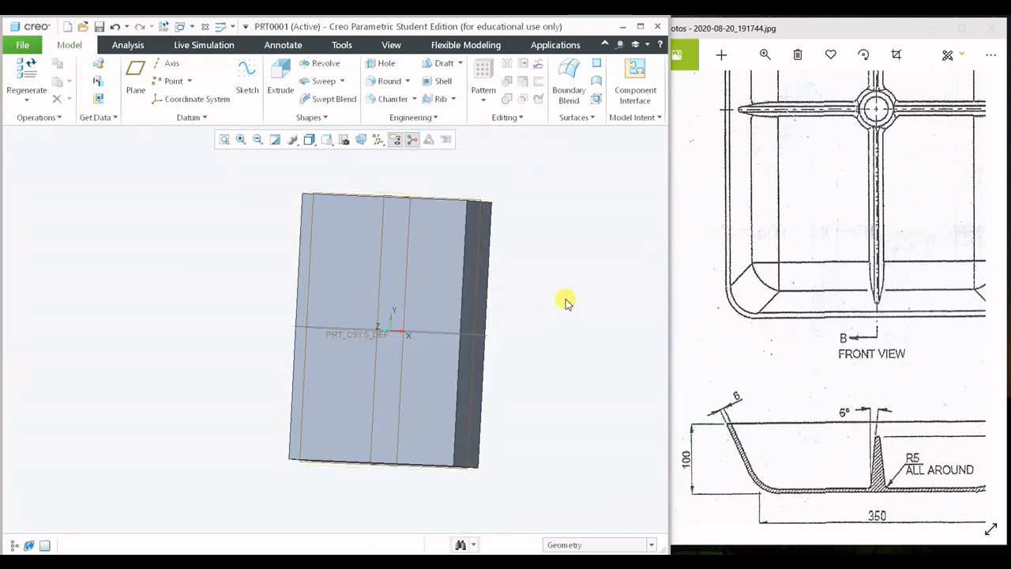
pyautogui.click(437, 63)
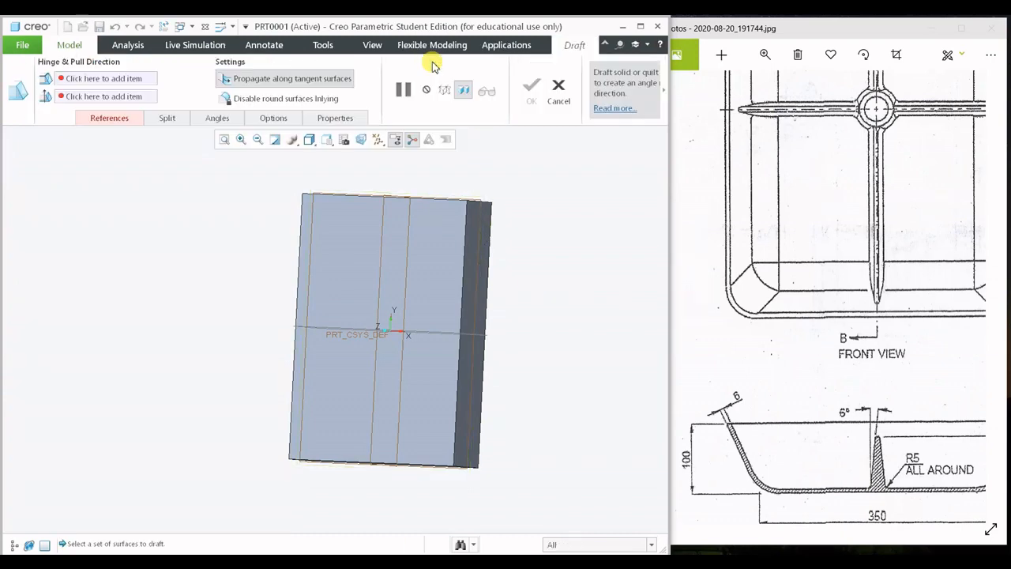
pyautogui.hotkey('ctrl', 'd')
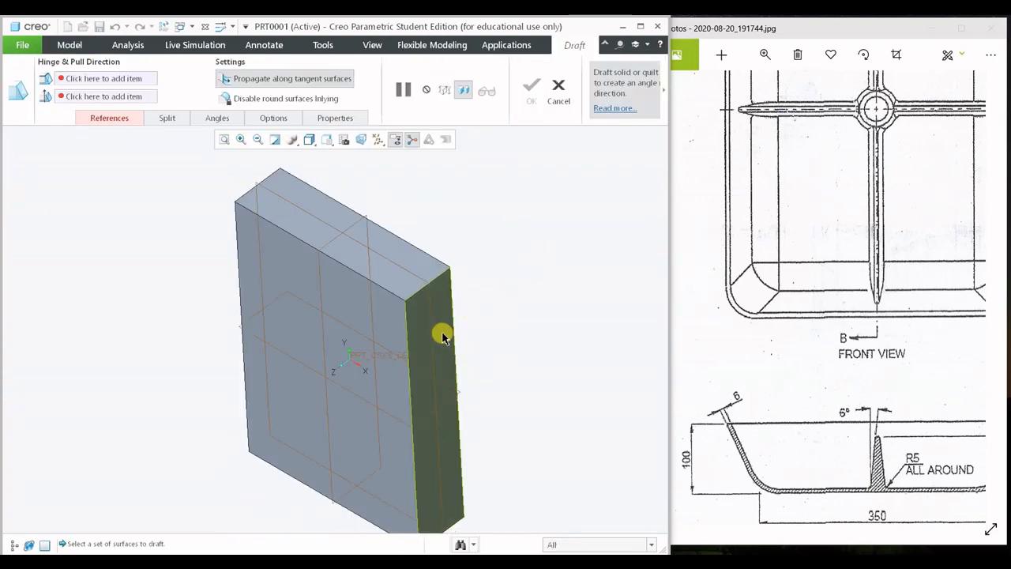
pyautogui.click(439, 332)
pyautogui.moveTo(389, 269); pyautogui.dragTo(526, 250, button='middle')
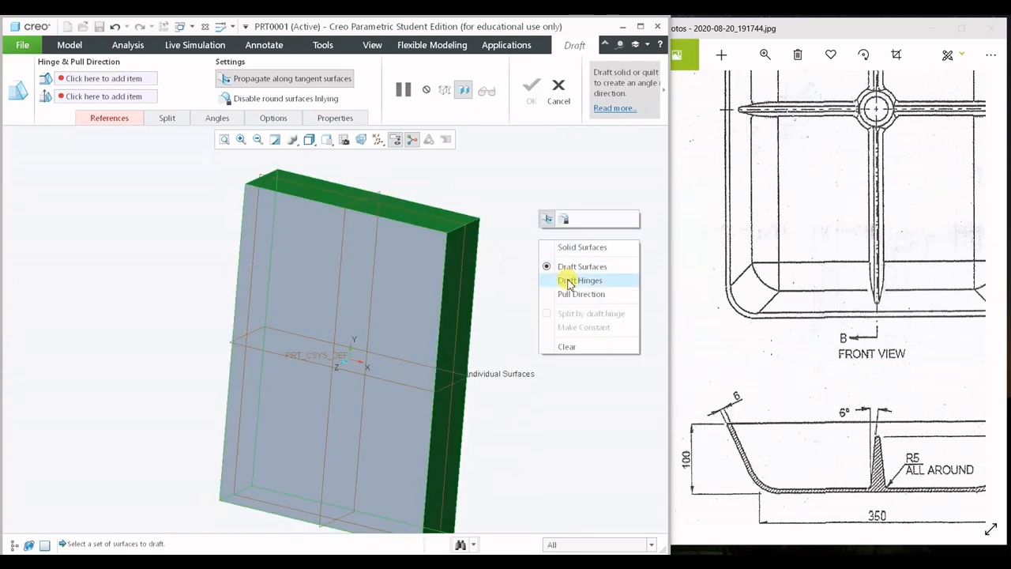
pyautogui.click(566, 280)
pyautogui.moveTo(542, 298); pyautogui.dragTo(367, 291, button='middle')
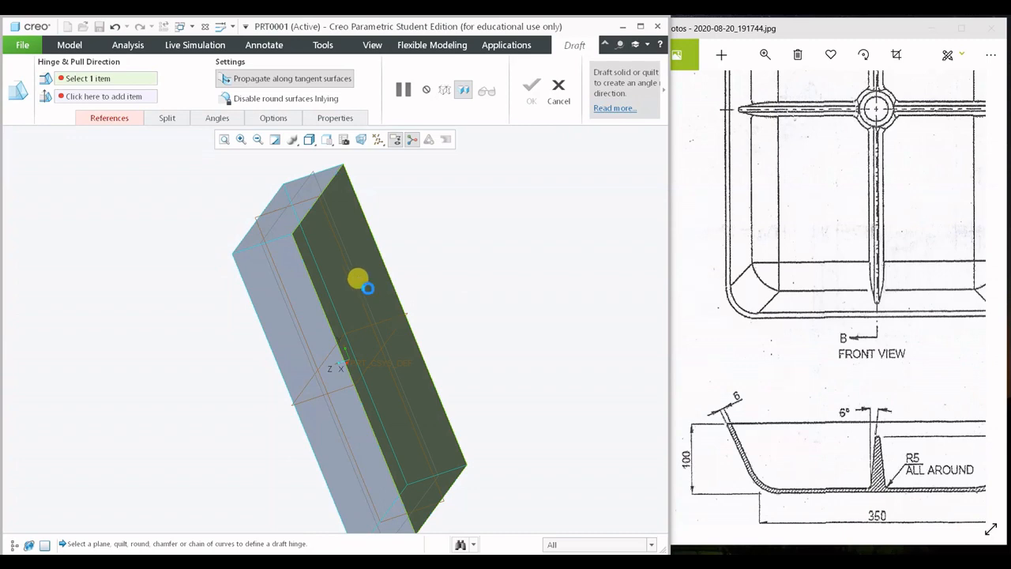
pyautogui.click(367, 288)
pyautogui.moveTo(501, 334); pyautogui.dragTo(363, 288, button='middle')
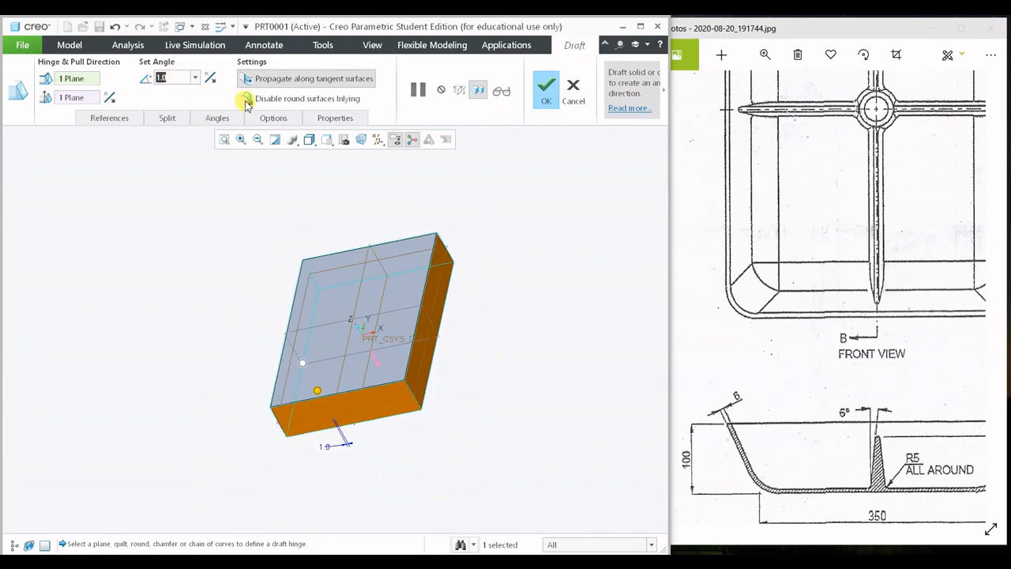
# Set the draft angle to 25° from section B-B, reverse it so the walls flare outward toward the front, and complete the draft.
pyautogui.doubleClick(898, 309)
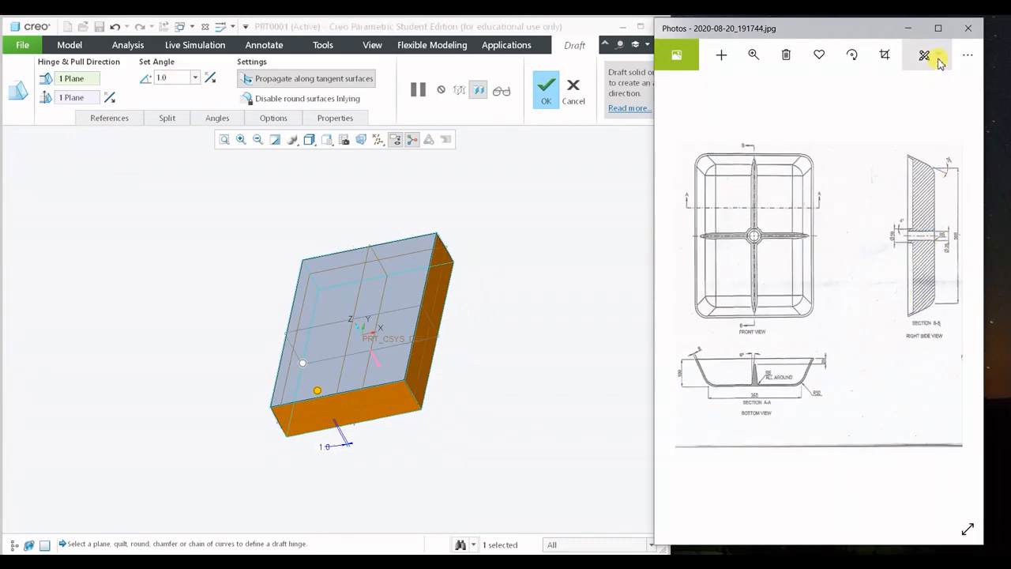
pyautogui.moveTo(983, 103); pyautogui.dragTo(1010, 103)
pyautogui.keyDown('ctrl'); pyautogui.scroll(5, 926, 210); pyautogui.keyUp('ctrl')
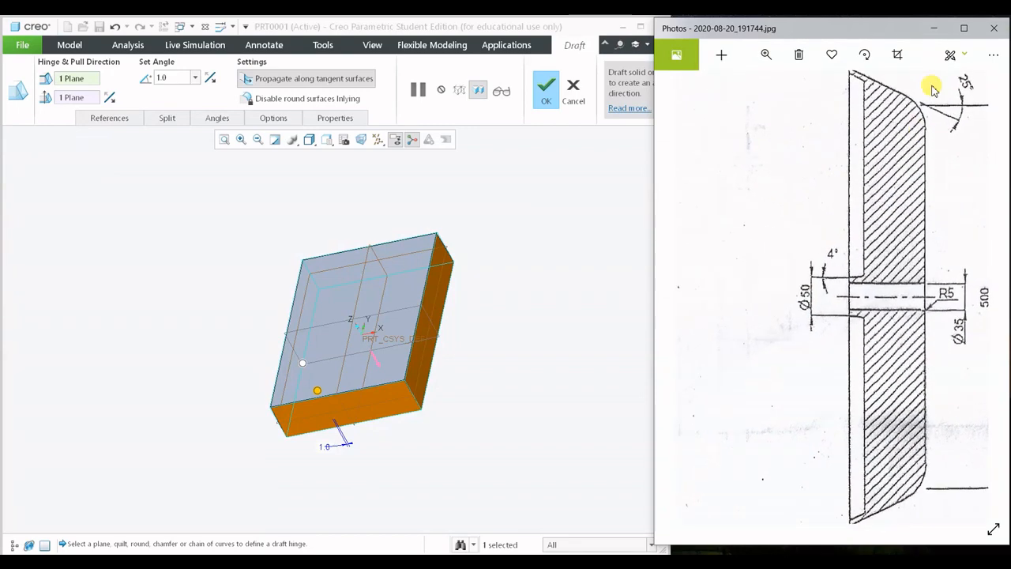
pyautogui.doubleClick(180, 77)
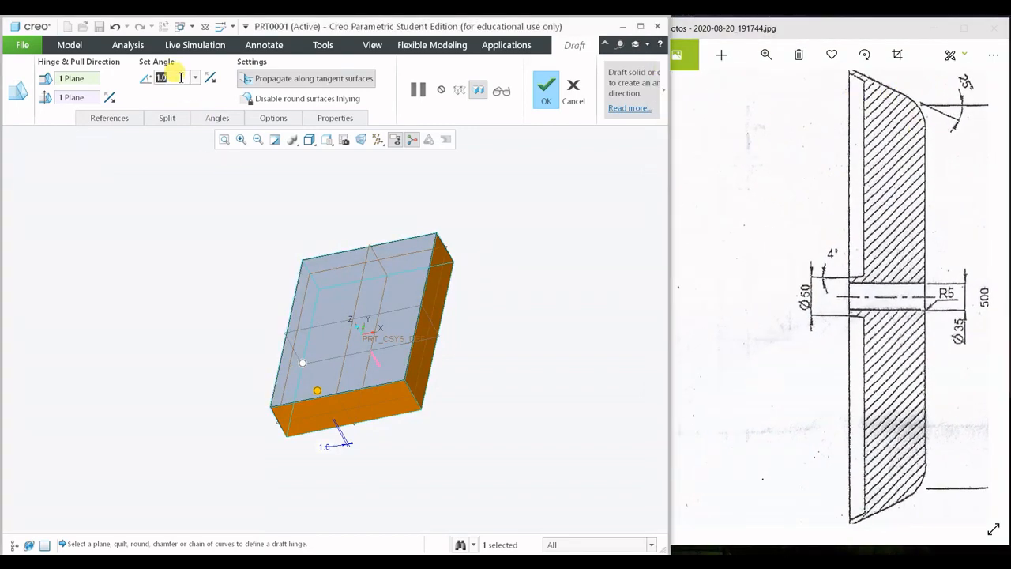
pyautogui.write('25')
pyautogui.press('Return')
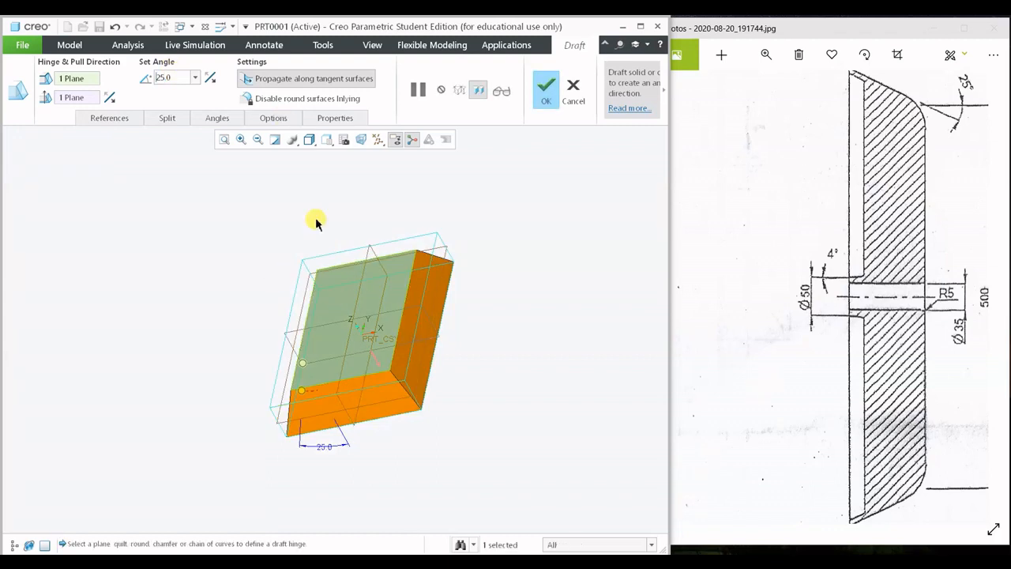
pyautogui.click(210, 80)
pyautogui.moveTo(489, 228); pyautogui.dragTo(458, 251, button='middle')
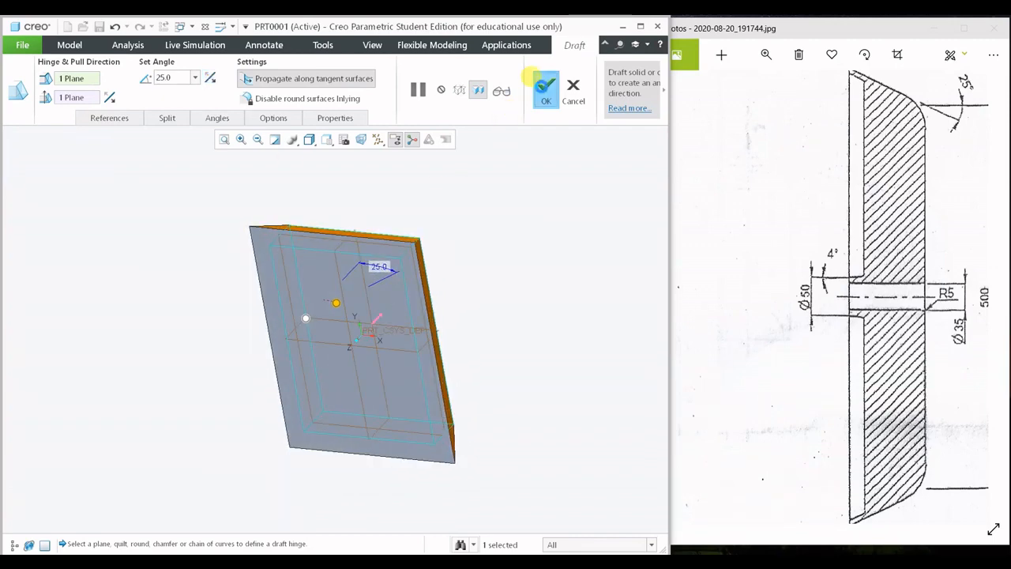
pyautogui.click(534, 82)
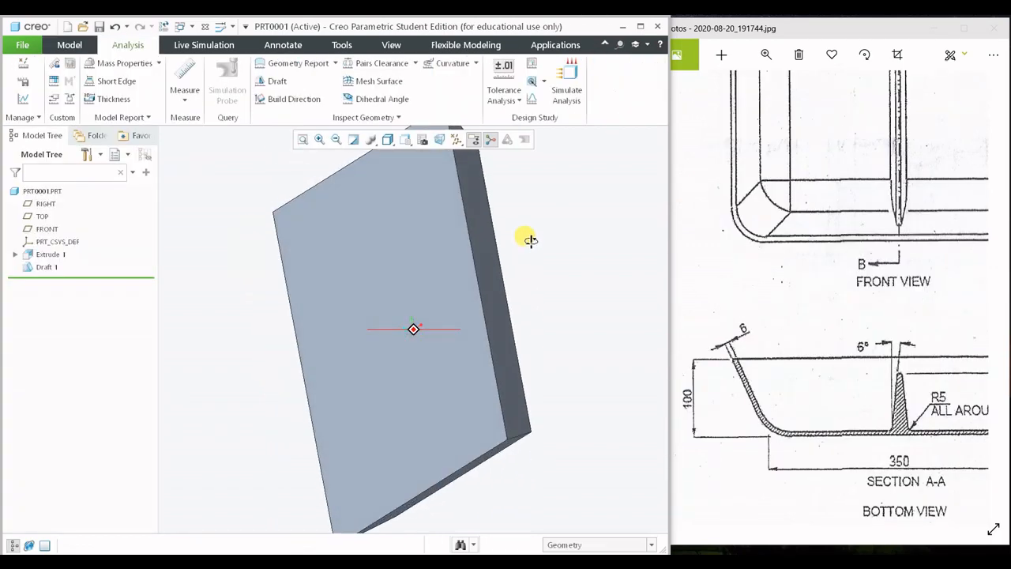
# Measure the short edge of the drafted block's smaller face between its two corners for comparison with section A-A.
pyautogui.moveTo(524, 237)
pyautogui.mouseDown(button='middle')
pyautogui.moveTo(553, 287)
pyautogui.moveTo(548, 240)
pyautogui.moveTo(530, 237)
pyautogui.mouseUp(button='middle')
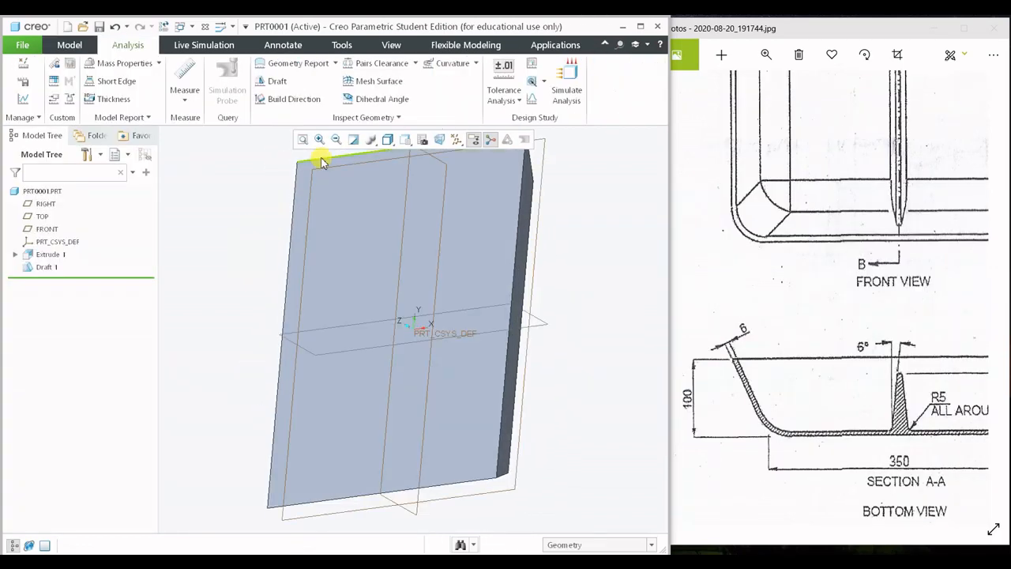
pyautogui.moveTo(419, 214); pyautogui.dragTo(517, 375, button='middle')
pyautogui.click(782, 403)
pyautogui.moveTo(782, 403); pyautogui.dragTo(735, 388)
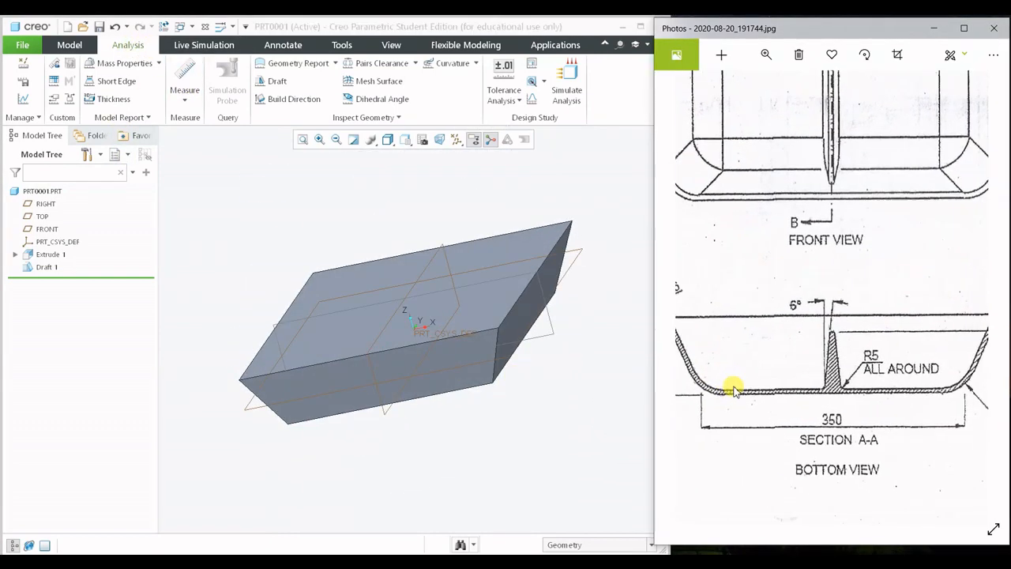
pyautogui.moveTo(346, 262); pyautogui.dragTo(293, 176, button='middle')
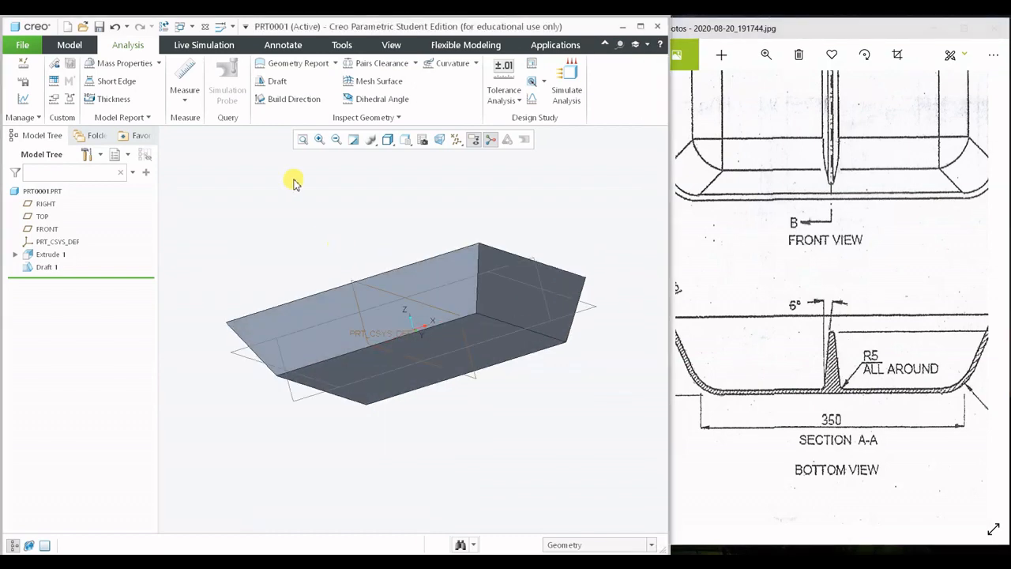
pyautogui.click(184, 93)
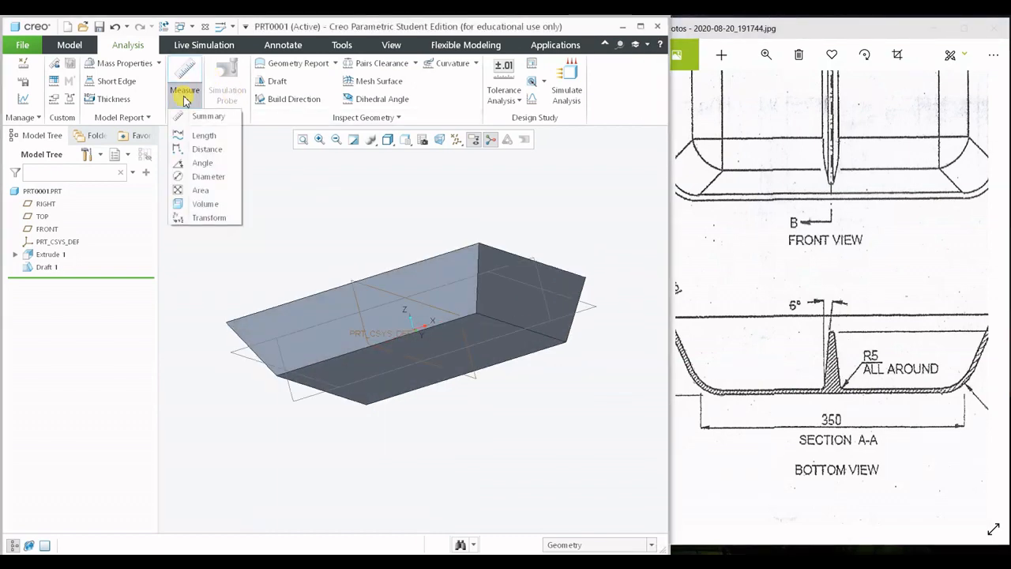
pyautogui.click(206, 148)
pyautogui.scroll(3, 281, 351)
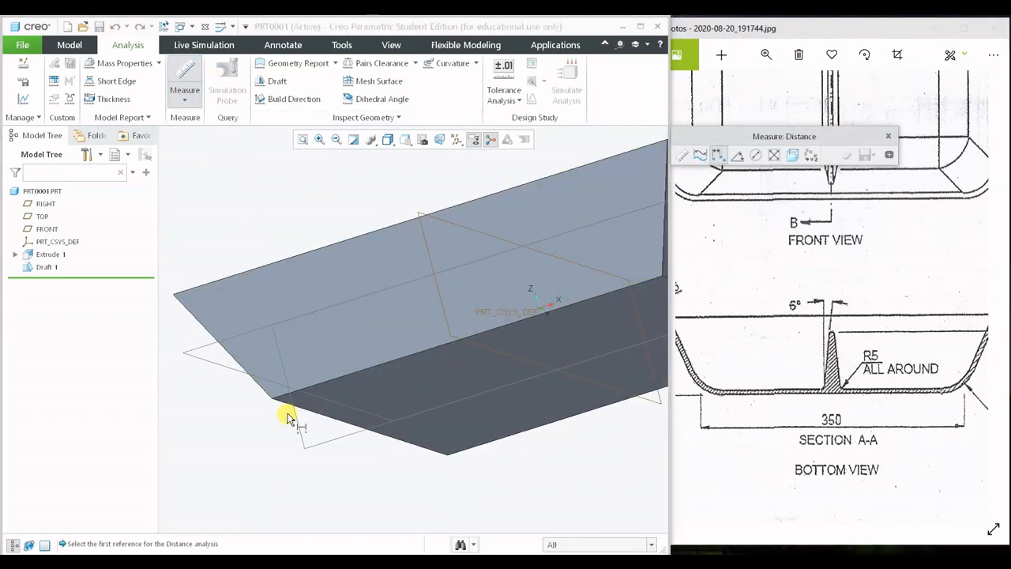
pyautogui.click(272, 397)
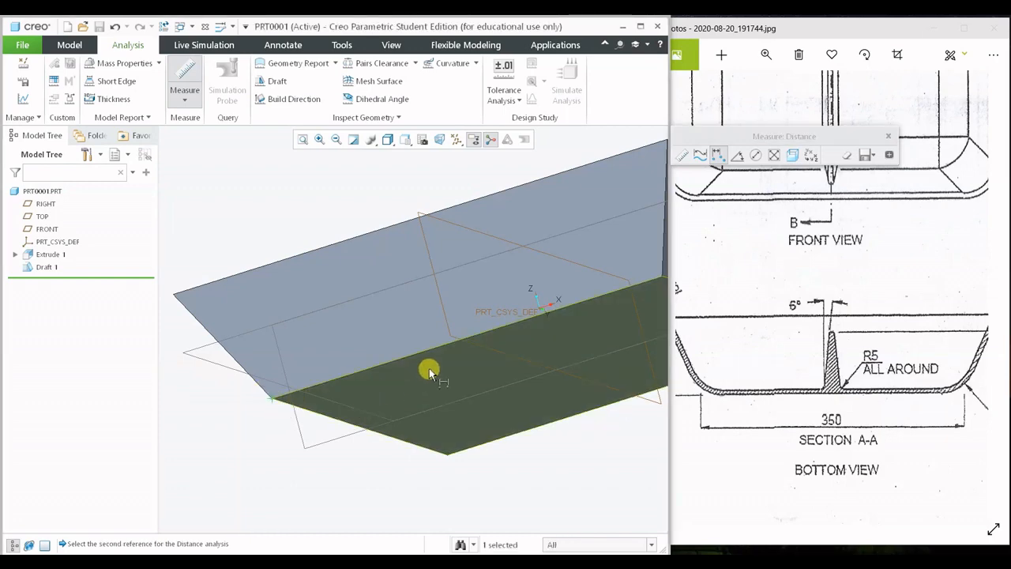
pyautogui.moveTo(429, 363)
pyautogui.mouseDown(button='middle')
pyautogui.moveTo(308, 365)
pyautogui.moveTo(456, 355)
pyautogui.moveTo(273, 355)
pyautogui.moveTo(434, 353)
pyautogui.mouseUp(button='middle')
pyautogui.click(428, 348)
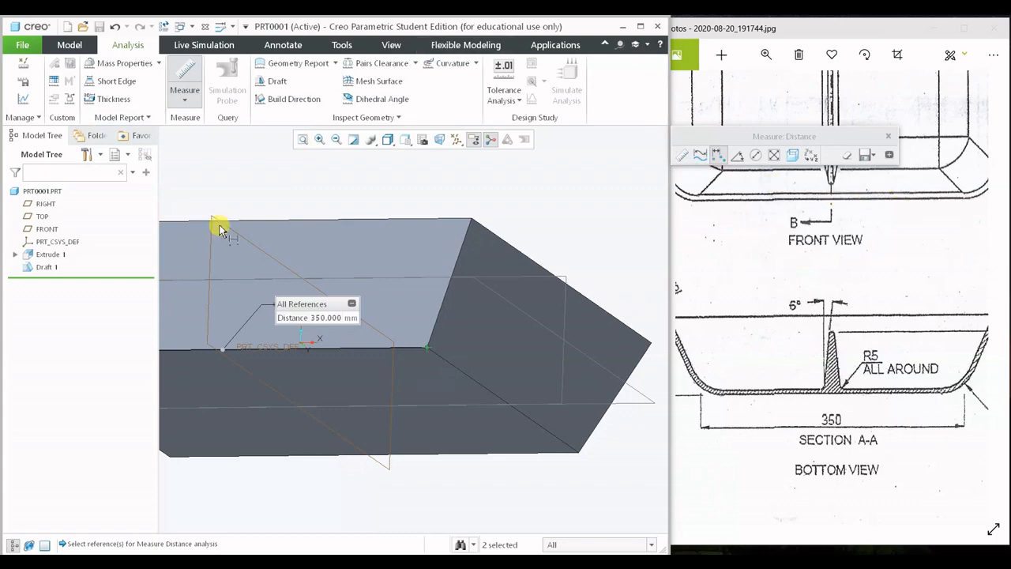
pyautogui.moveTo(395, 330); pyautogui.dragTo(404, 278, button='middle')
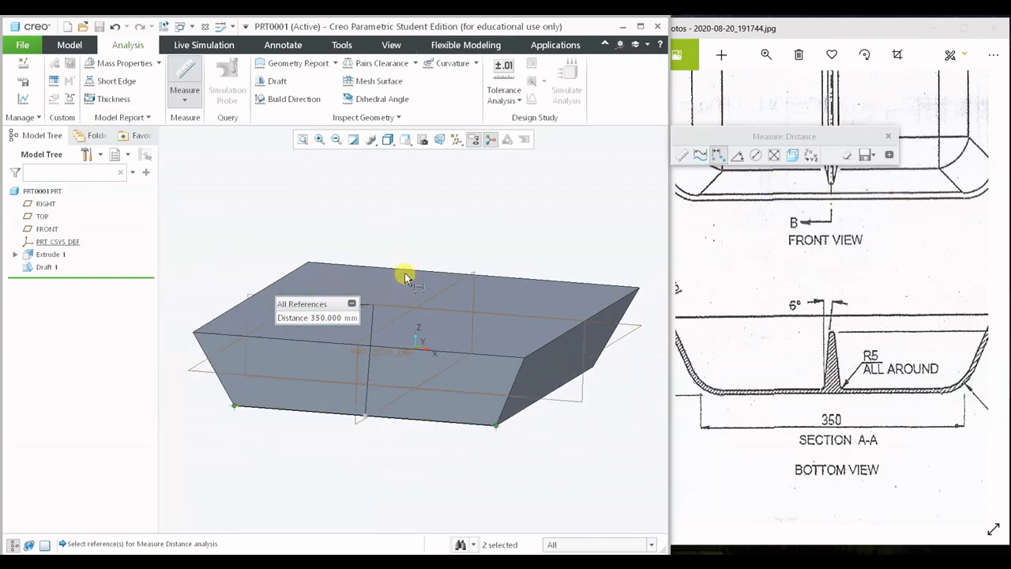
pyautogui.click(891, 138)
# Measure the distance between the drafted block's two large parallel faces and compare it with the depth in section A-A.
pyautogui.click(185, 98)
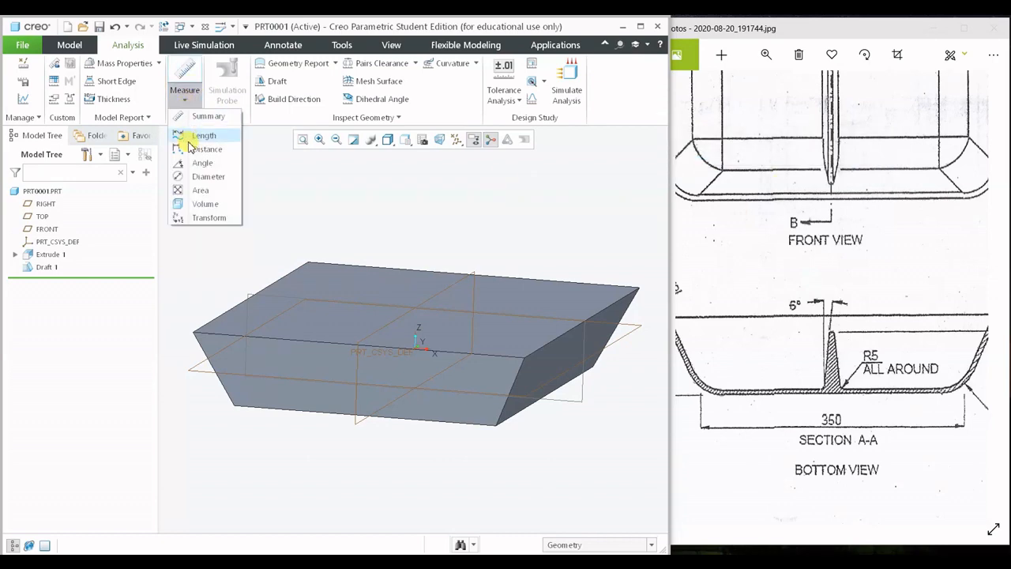
pyautogui.click(191, 148)
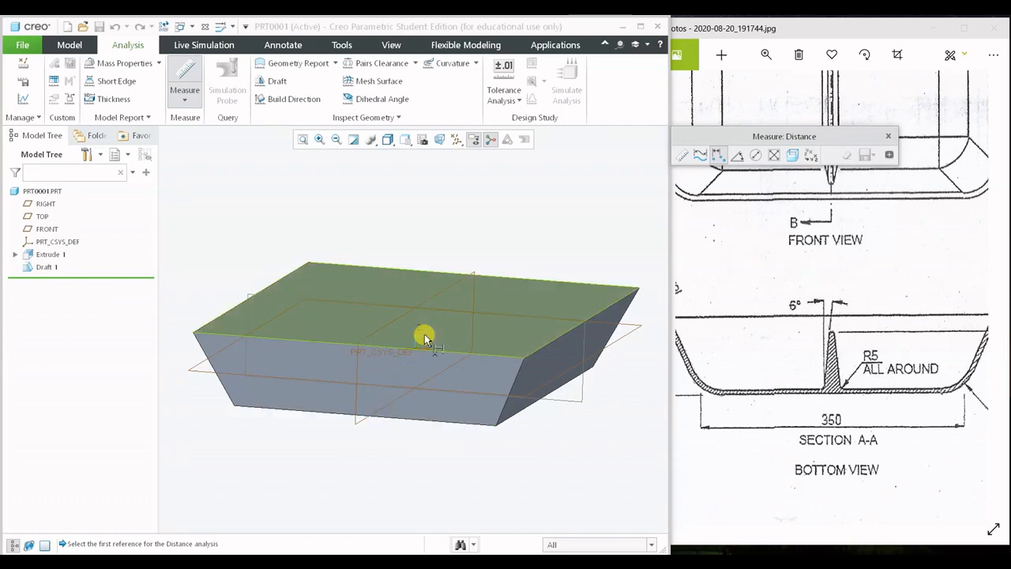
pyautogui.moveTo(436, 335); pyautogui.dragTo(419, 409, button='middle')
pyautogui.click(378, 359)
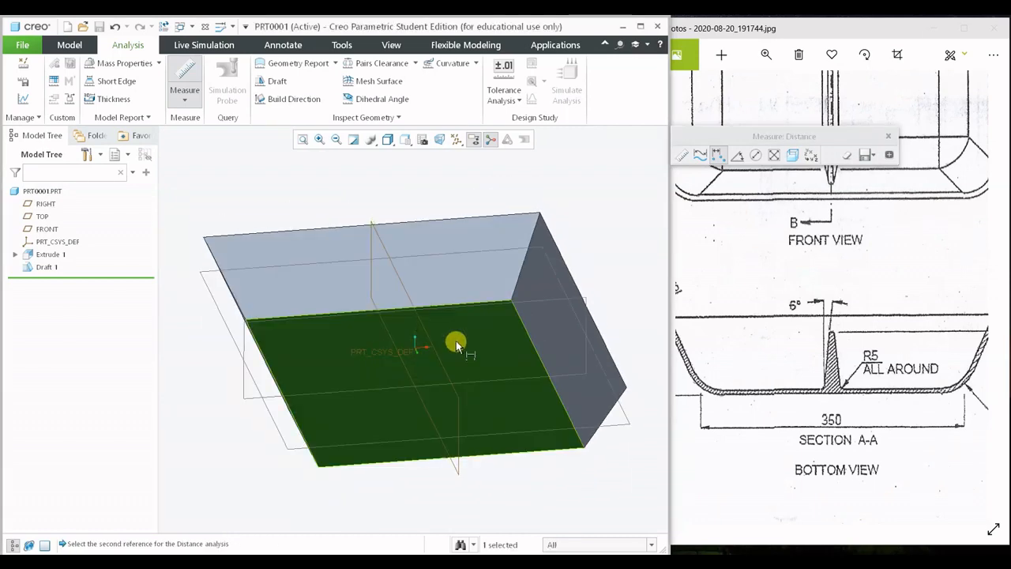
pyautogui.moveTo(453, 343); pyautogui.dragTo(449, 418, button='middle')
pyautogui.click(447, 316)
pyautogui.moveTo(740, 435); pyautogui.dragTo(833, 421)
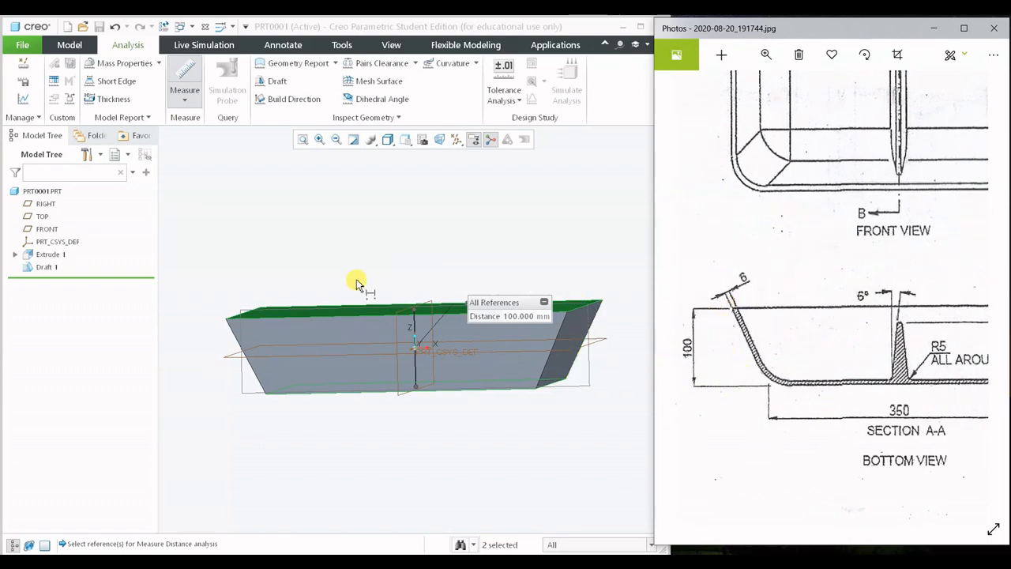
pyautogui.click(77, 46)
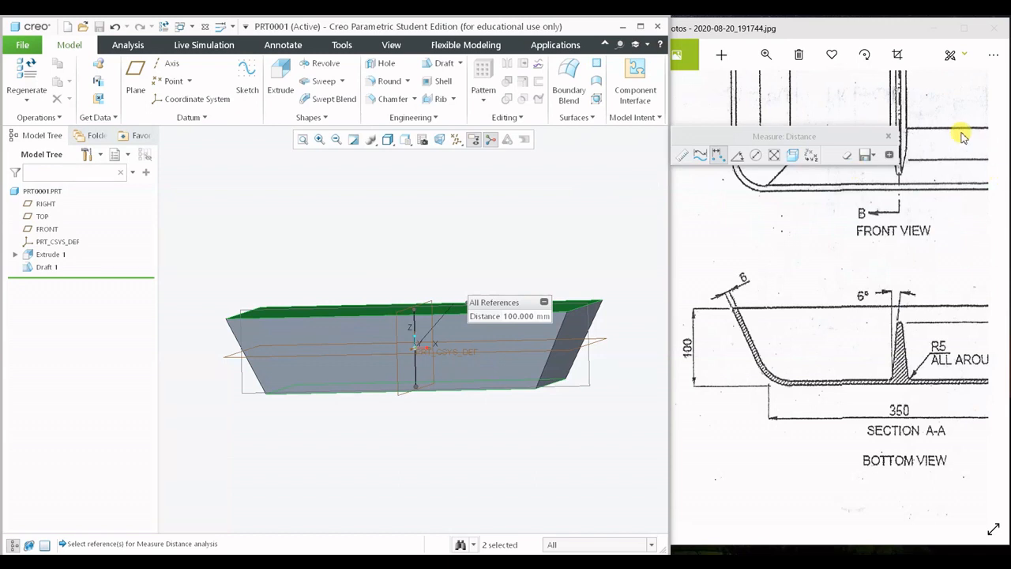
pyautogui.click(888, 138)
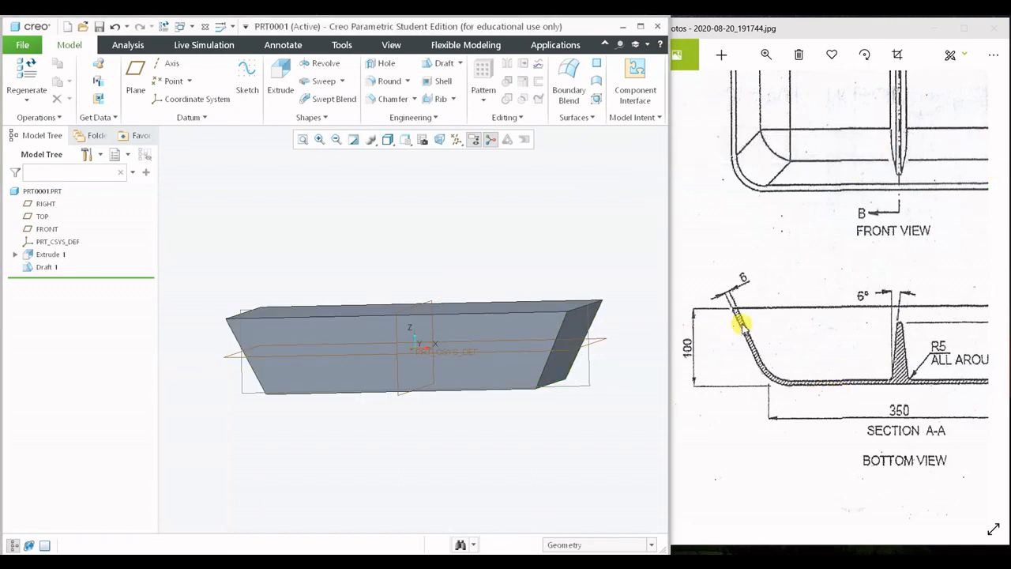
# Shell the drafted block to a wall thickness of 6 mm, removing its larger front face.
pyautogui.scroll(3, 813, 242)
pyautogui.moveTo(475, 190); pyautogui.dragTo(430, 229, button='middle')
pyautogui.scroll(2, 430, 229)
pyautogui.keyDown('shift'); pyautogui.moveTo(345, 163); pyautogui.dragTo(342, 203, button='middle'); pyautogui.keyUp('shift')
pyautogui.click(432, 81)
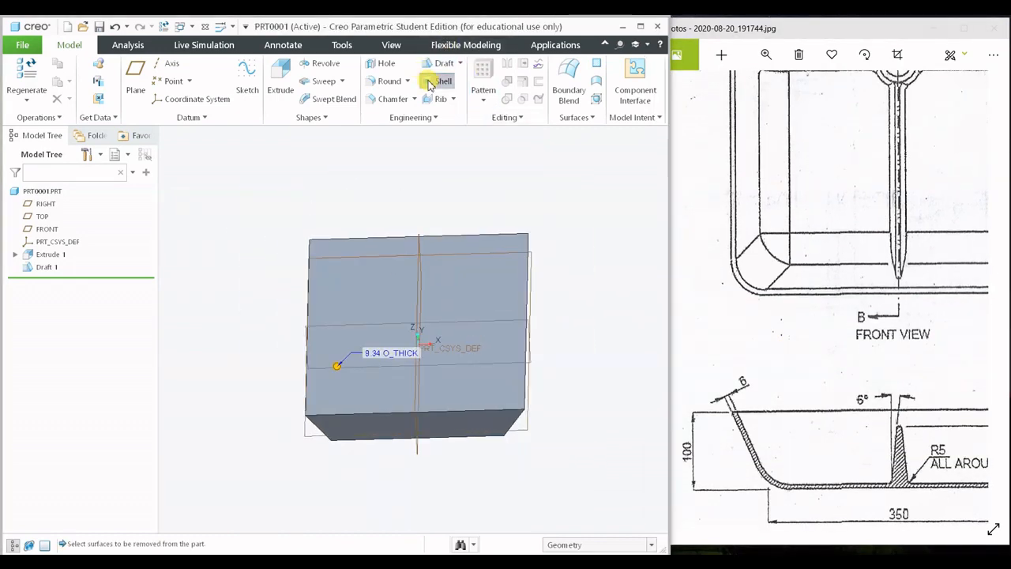
pyautogui.click(367, 290)
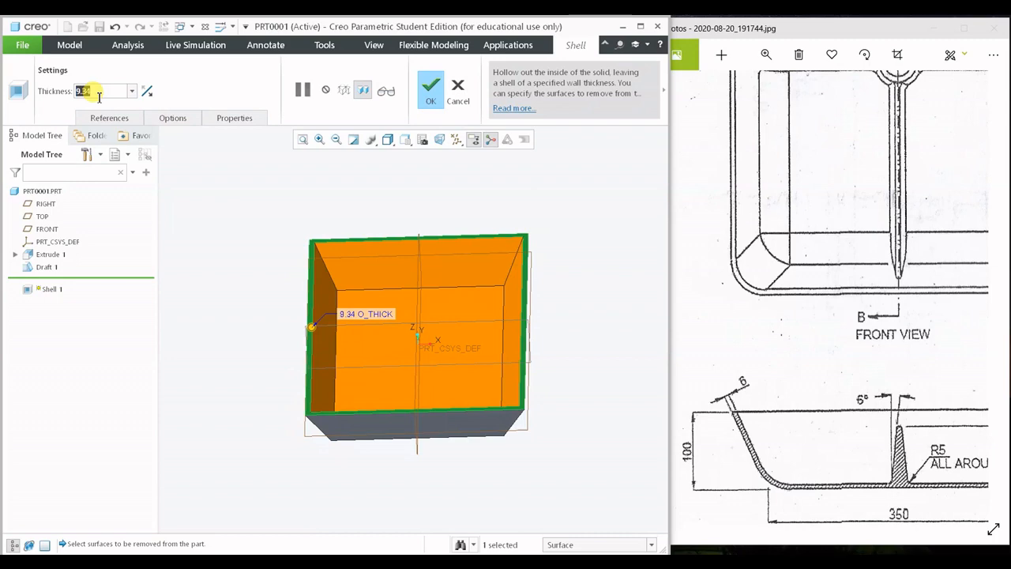
pyautogui.write('6')
pyautogui.press('Return')
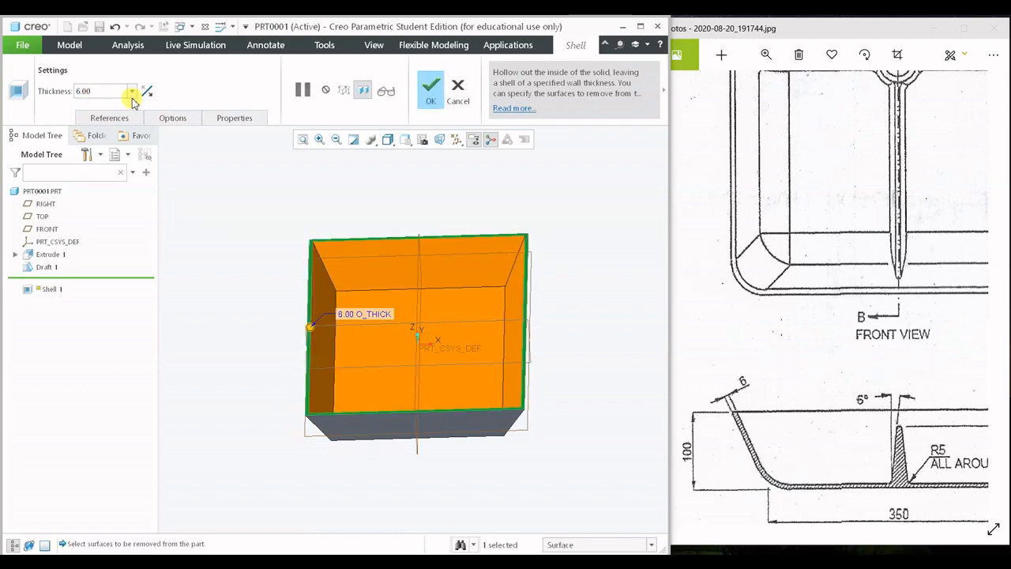
pyautogui.click(434, 101)
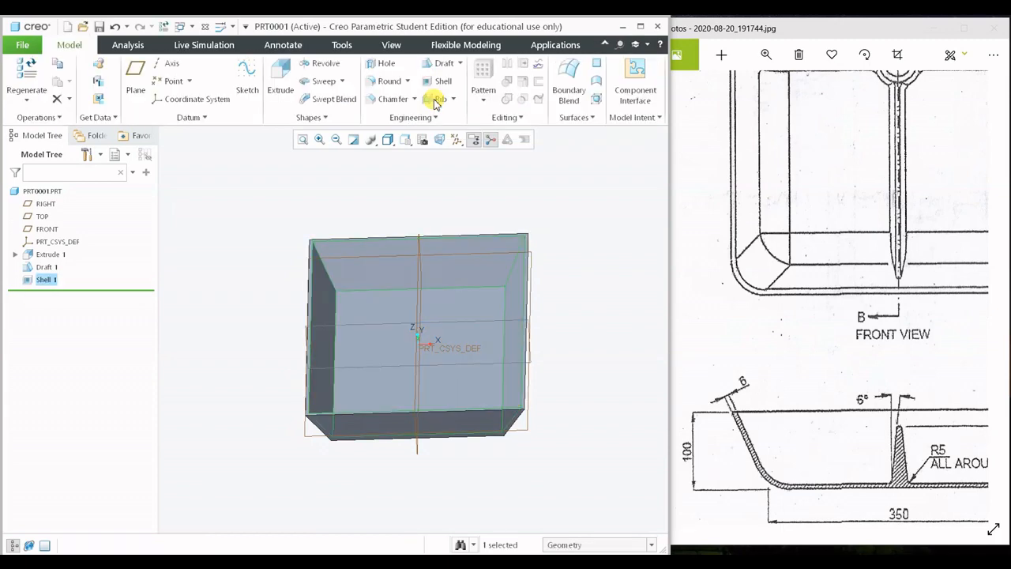
pyautogui.click(615, 204)
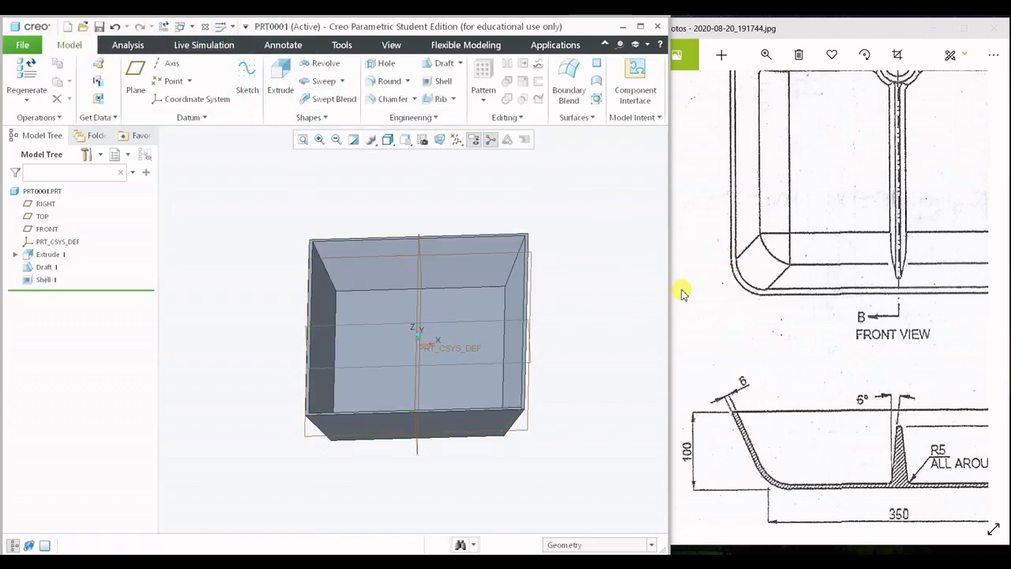
pyautogui.moveTo(816, 220)
pyautogui.mouseDown()
pyautogui.moveTo(767, 340)
pyautogui.moveTo(734, 547)
pyautogui.mouseUp()
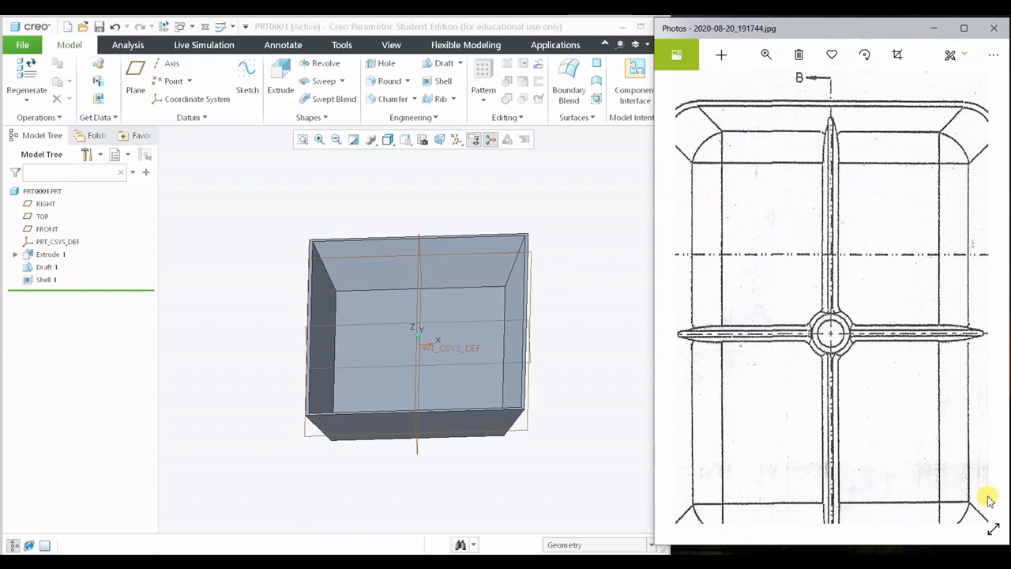
pyautogui.moveTo(836, 322); pyautogui.dragTo(776, 392)
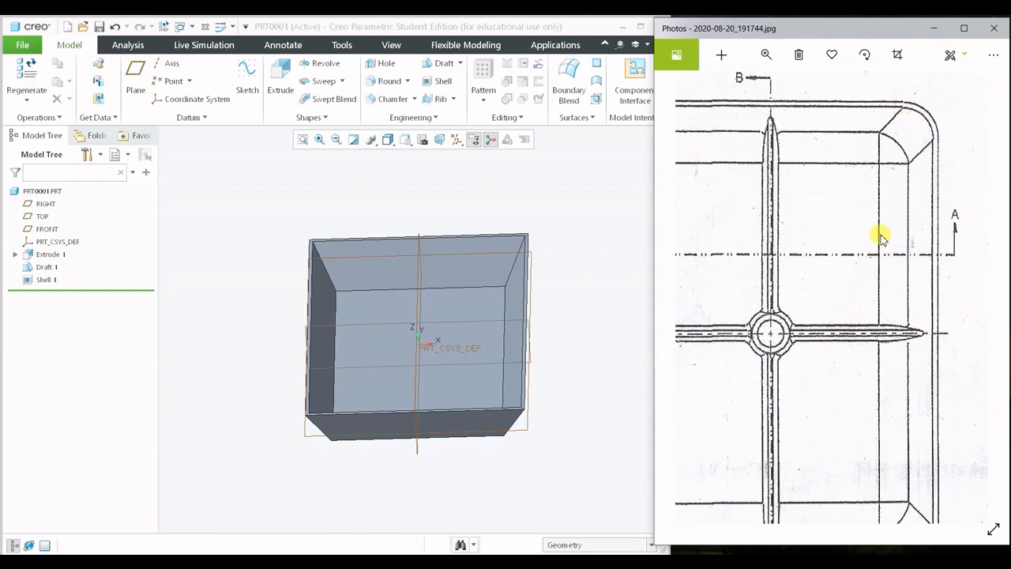
pyautogui.moveTo(806, 328); pyautogui.dragTo(912, 188)
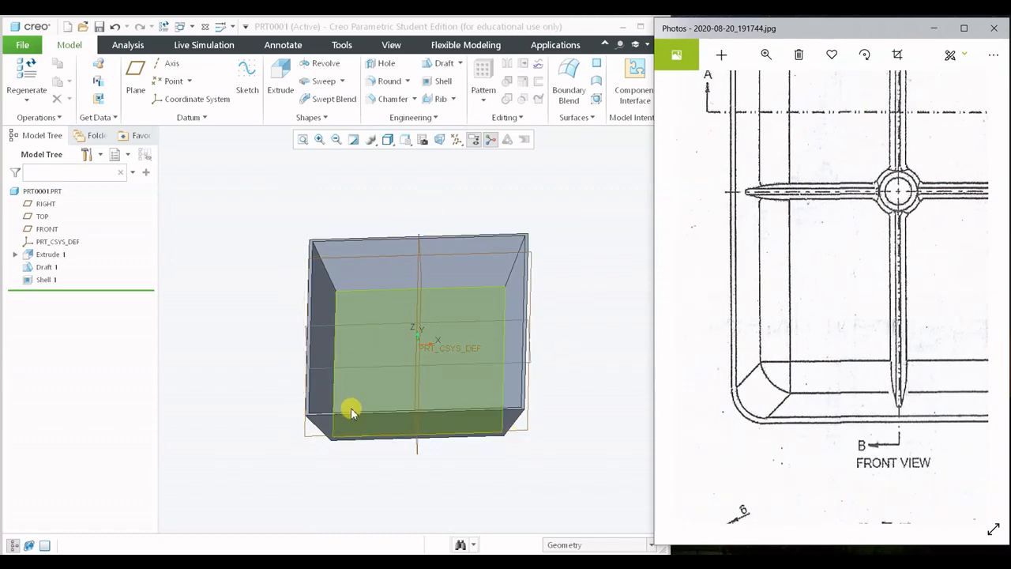
pyautogui.moveTo(430, 363)
pyautogui.mouseDown(button='middle')
pyautogui.moveTo(429, 286)
pyautogui.moveTo(420, 388)
pyautogui.moveTo(424, 334)
pyautogui.moveTo(440, 371)
pyautogui.moveTo(418, 341)
pyautogui.mouseUp(button='middle')
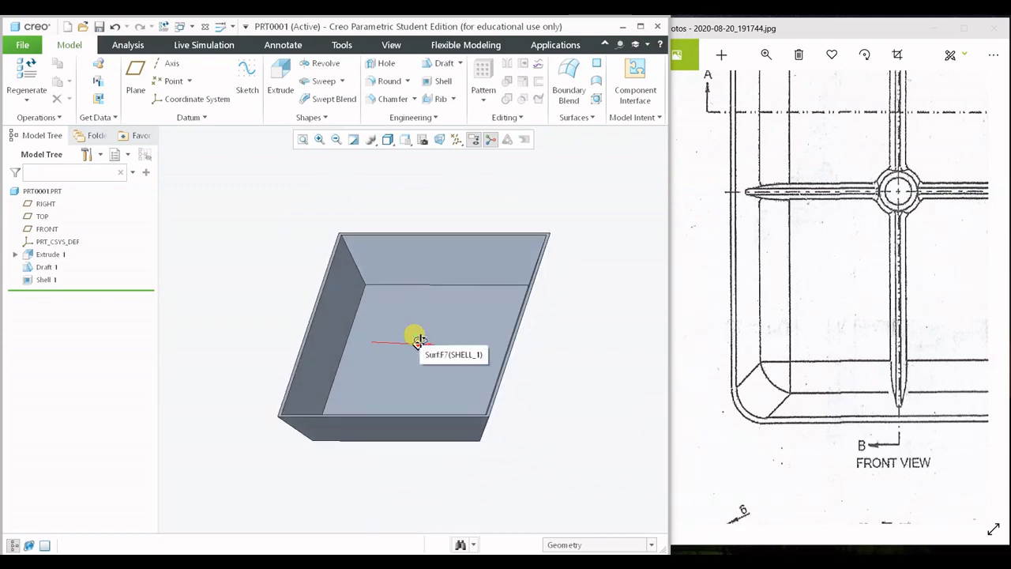
pyautogui.click(389, 81)
pyautogui.moveTo(383, 260); pyautogui.dragTo(426, 348, button='middle')
pyautogui.click(427, 354)
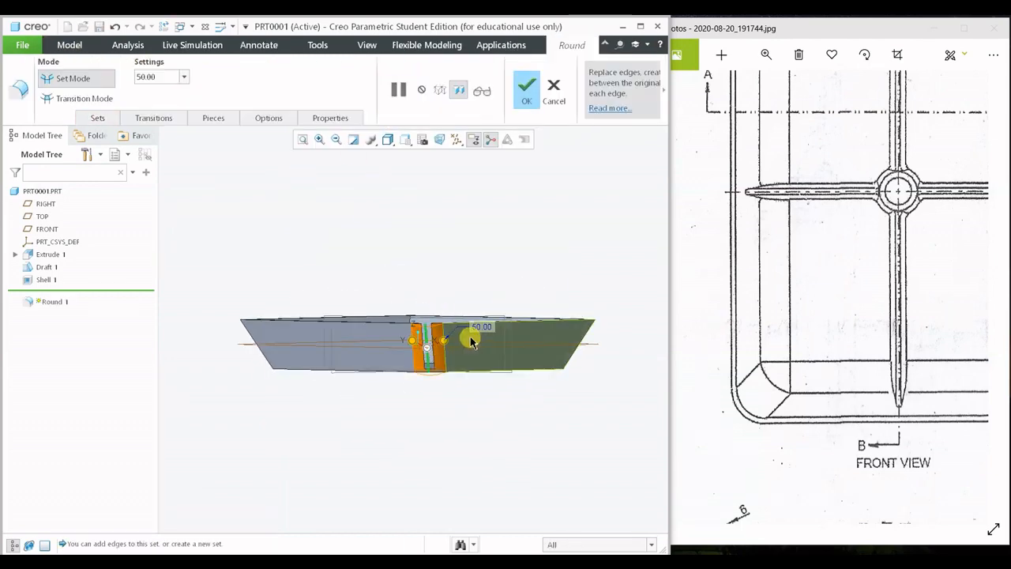
pyautogui.scroll(-2, 473, 341)
pyautogui.moveTo(463, 342); pyautogui.dragTo(452, 361, button='middle')
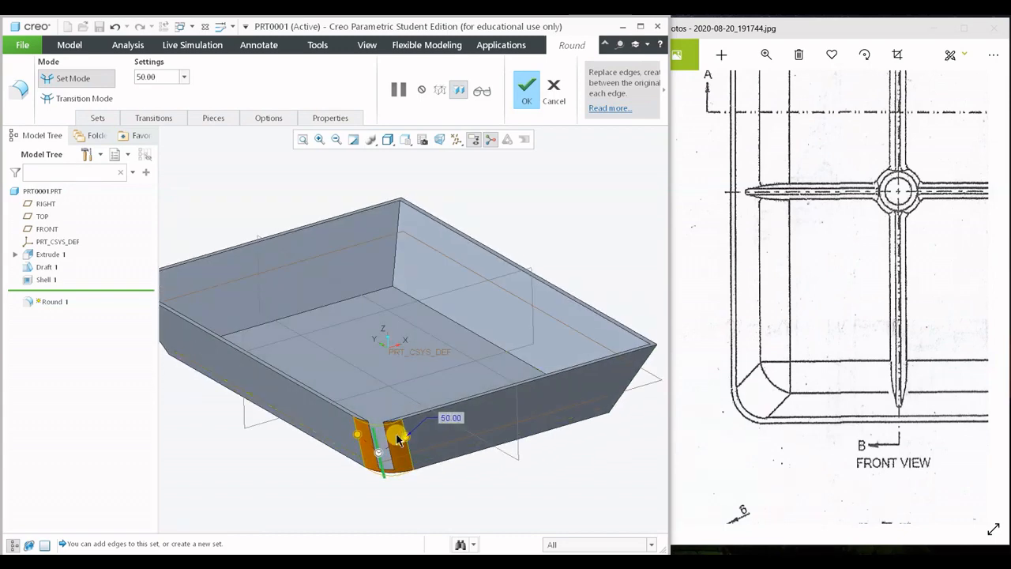
pyautogui.scroll(-3, 397, 437)
pyautogui.scroll(-1, 380, 459)
pyautogui.moveTo(380, 460)
pyautogui.mouseDown(button='middle')
pyautogui.moveTo(380, 435)
pyautogui.moveTo(376, 455)
pyautogui.mouseUp(button='middle')
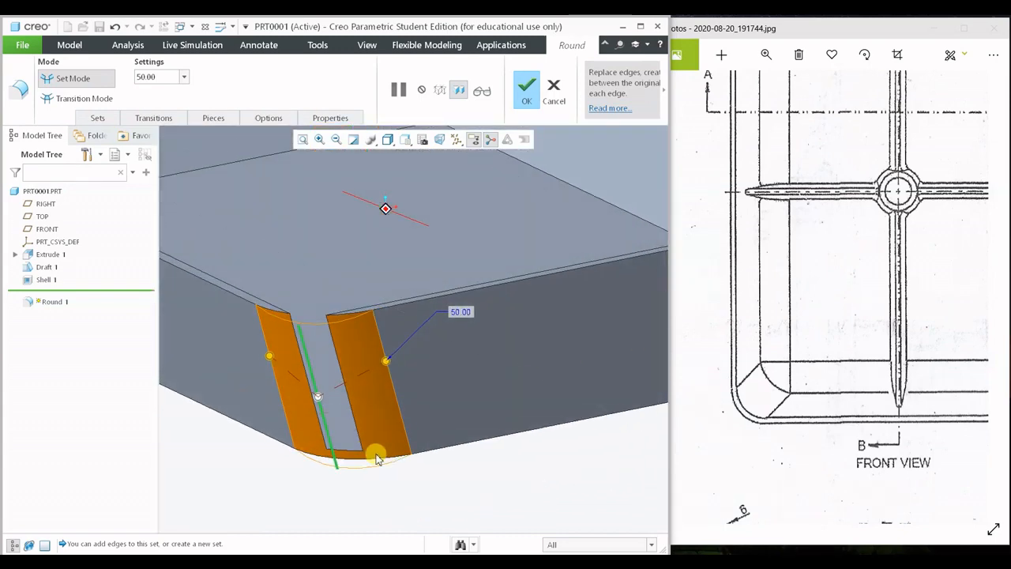
pyautogui.moveTo(290, 421)
pyautogui.mouseDown(button='middle')
pyautogui.moveTo(289, 406)
pyautogui.moveTo(324, 403)
pyautogui.moveTo(344, 384)
pyautogui.moveTo(289, 410)
pyautogui.mouseUp(button='middle')
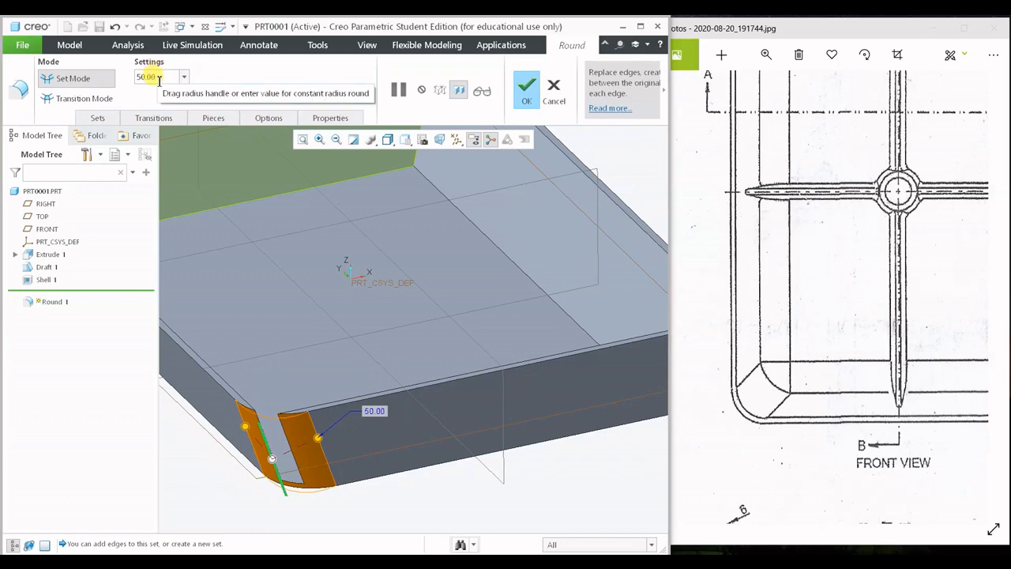
pyautogui.scroll(-5, 480, 334)
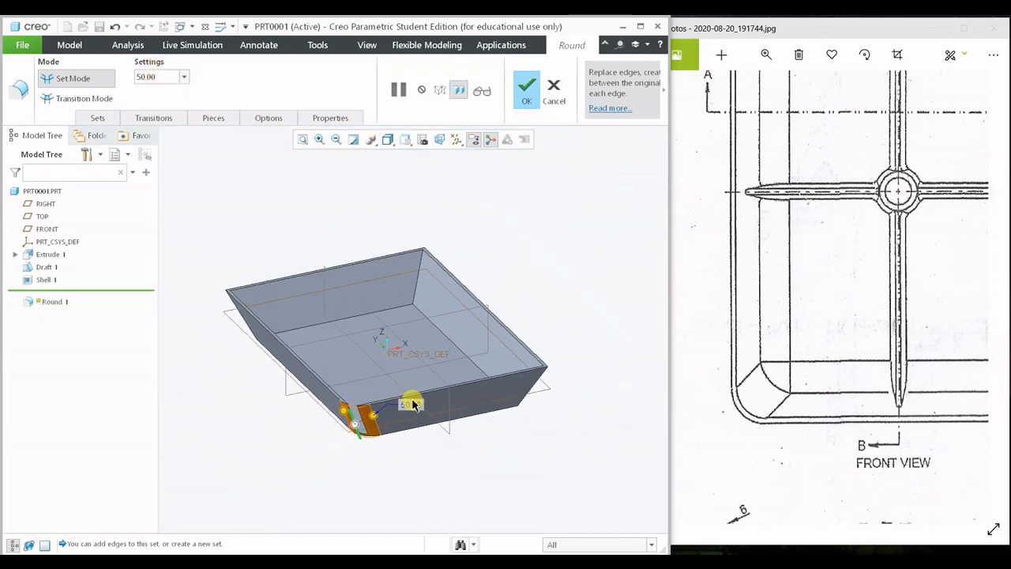
pyautogui.scroll(2, 406, 398)
pyautogui.scroll(2, 397, 412)
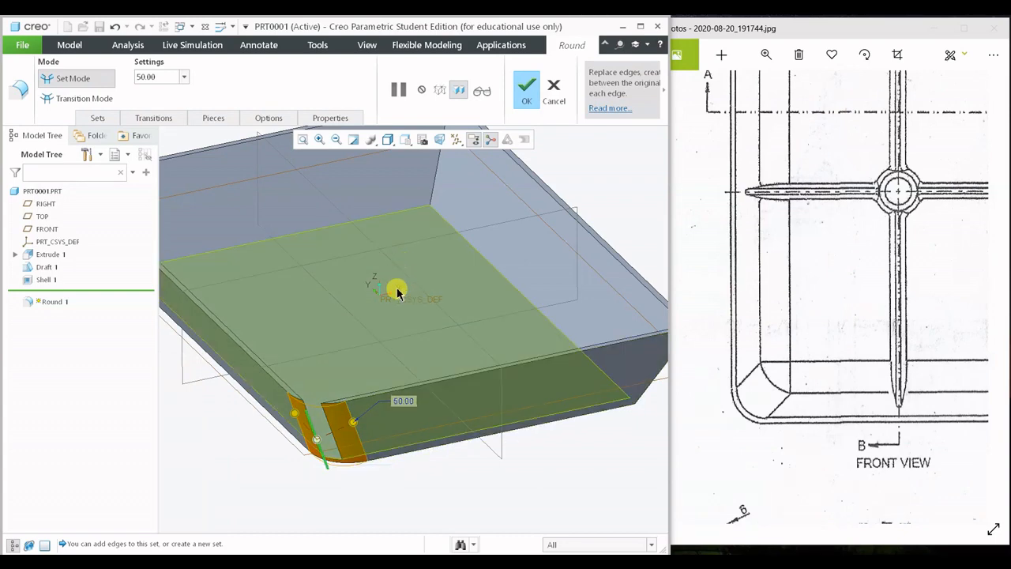
pyautogui.click(554, 91)
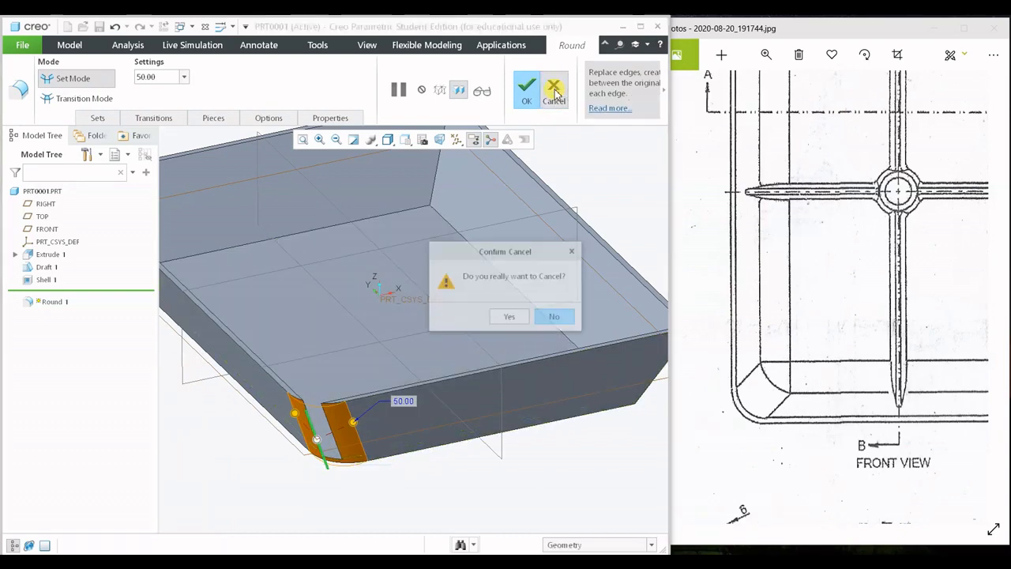
pyautogui.click(498, 317)
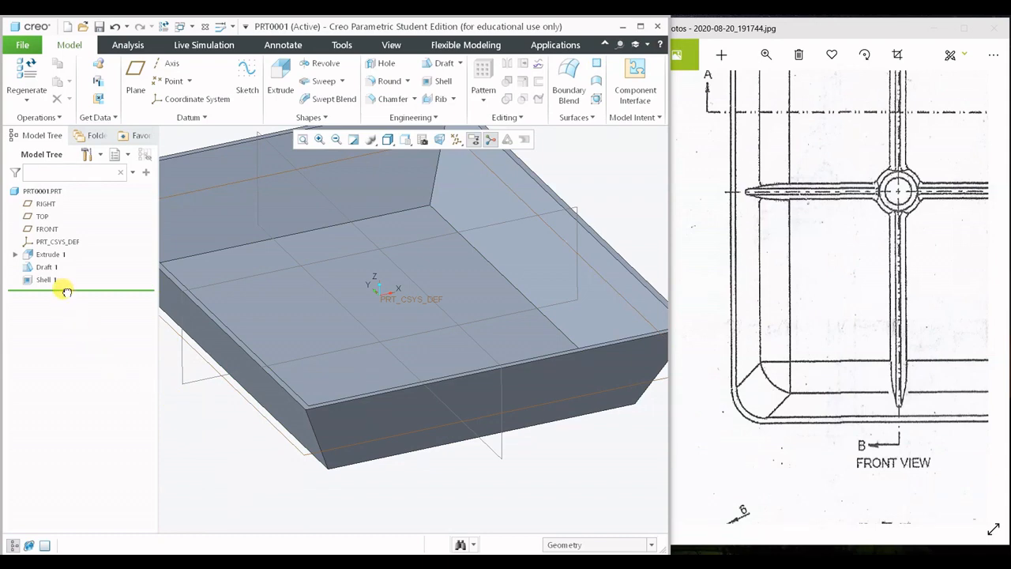
# Roll the model back to before the shell and round one slanted corner edge of the solid block to the R50 in section A-A.
pyautogui.moveTo(61, 272); pyautogui.dragTo(60, 275)
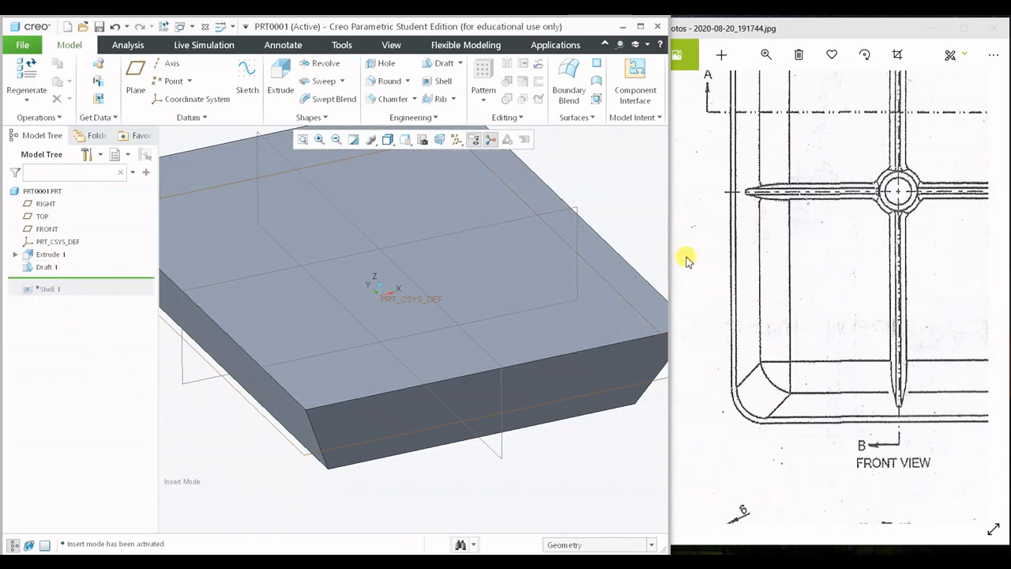
pyautogui.scroll(-3, 451, 283)
pyautogui.moveTo(451, 282); pyautogui.dragTo(481, 278, button='middle')
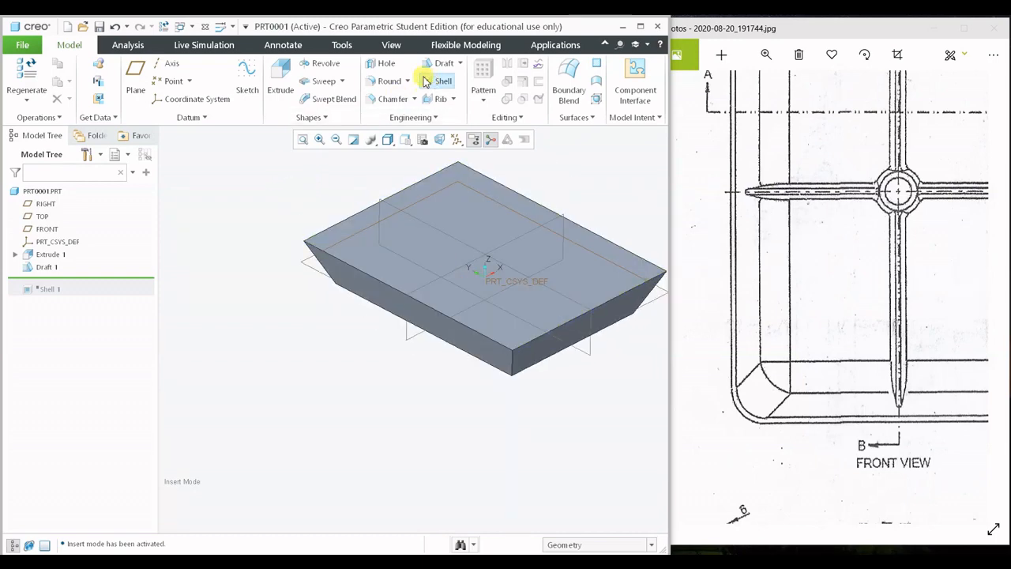
pyautogui.click(387, 81)
pyautogui.scroll(2, 512, 380)
pyautogui.scroll(2, 512, 380)
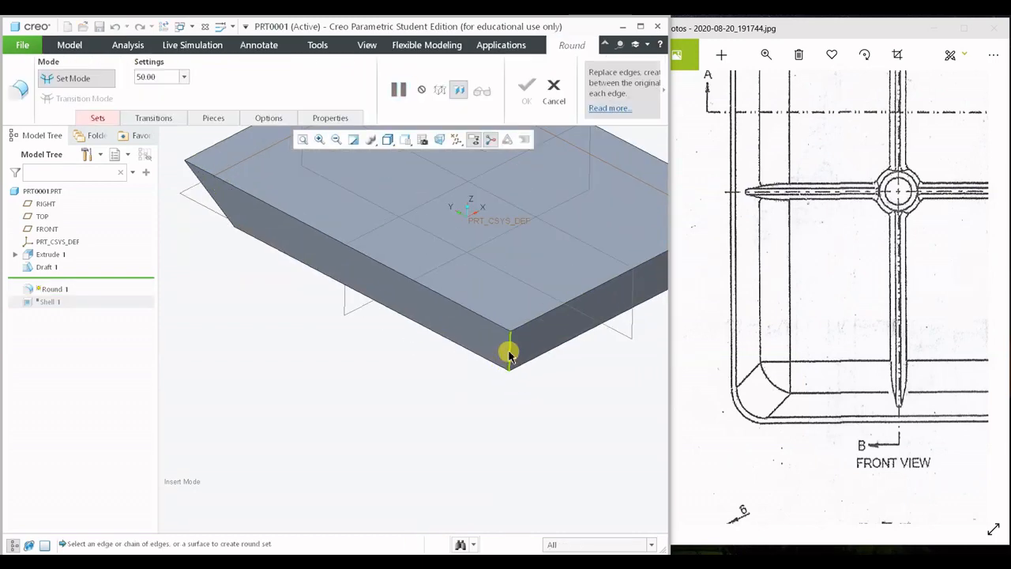
pyautogui.click(503, 345)
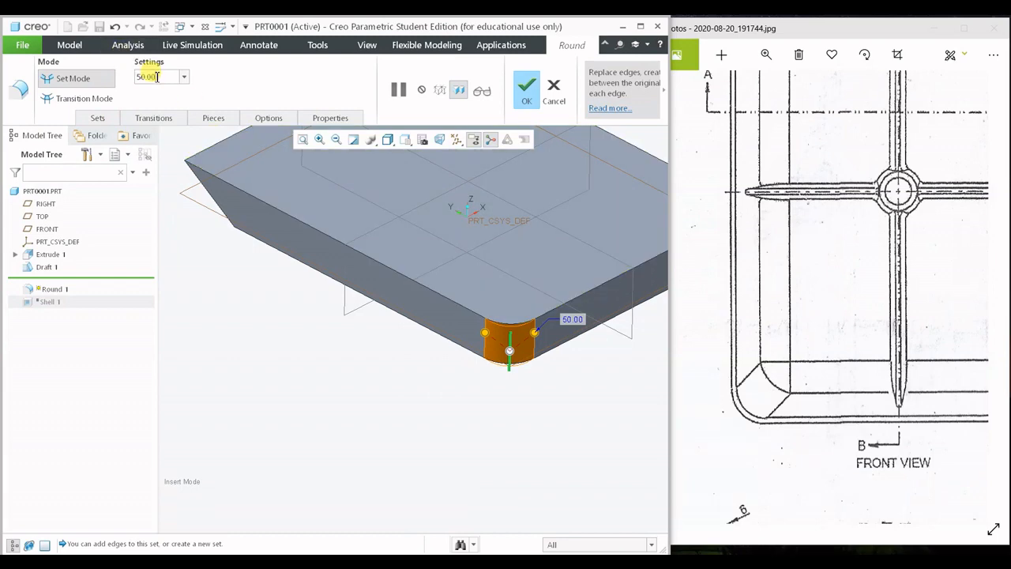
pyautogui.moveTo(832, 196)
pyautogui.mouseDown()
pyautogui.moveTo(763, 322)
pyautogui.moveTo(670, 369)
pyautogui.mouseUp()
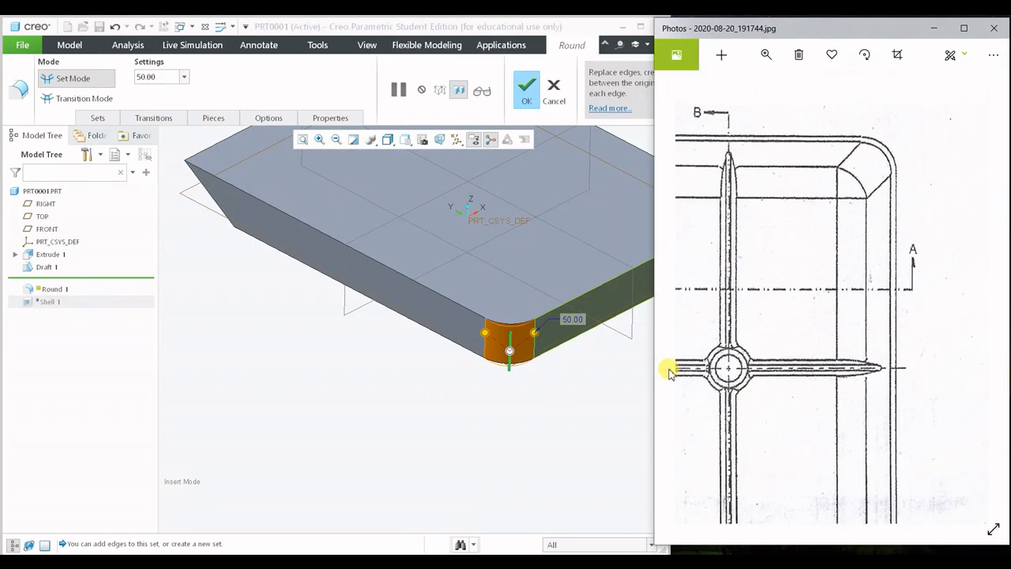
pyautogui.moveTo(842, 388)
pyautogui.mouseDown()
pyautogui.moveTo(836, 193)
pyautogui.moveTo(722, 440)
pyautogui.moveTo(747, 196)
pyautogui.moveTo(875, 314)
pyautogui.moveTo(957, 244)
pyautogui.moveTo(962, 194)
pyautogui.moveTo(866, 283)
pyautogui.moveTo(801, 278)
pyautogui.mouseUp()
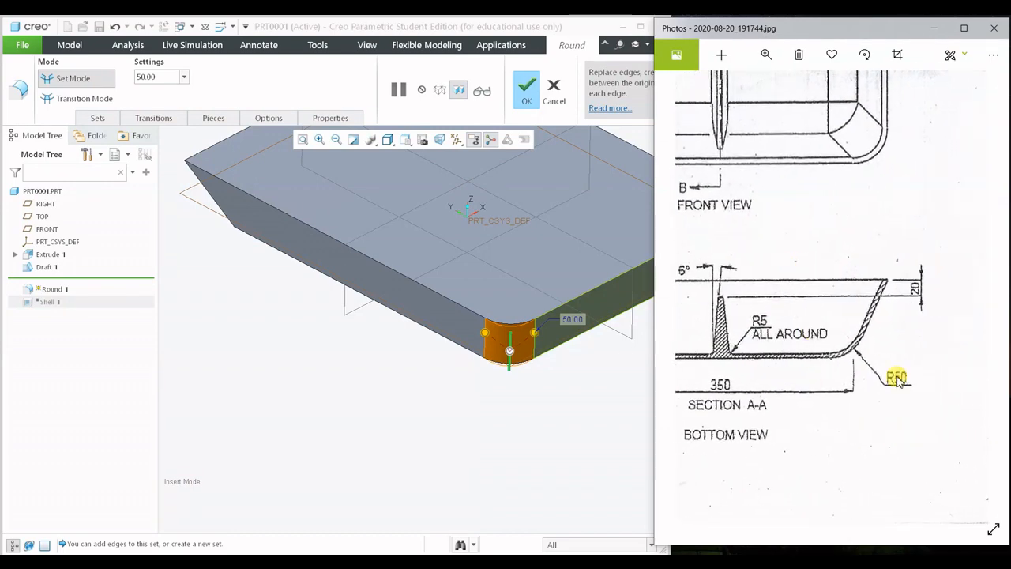
pyautogui.click(158, 73)
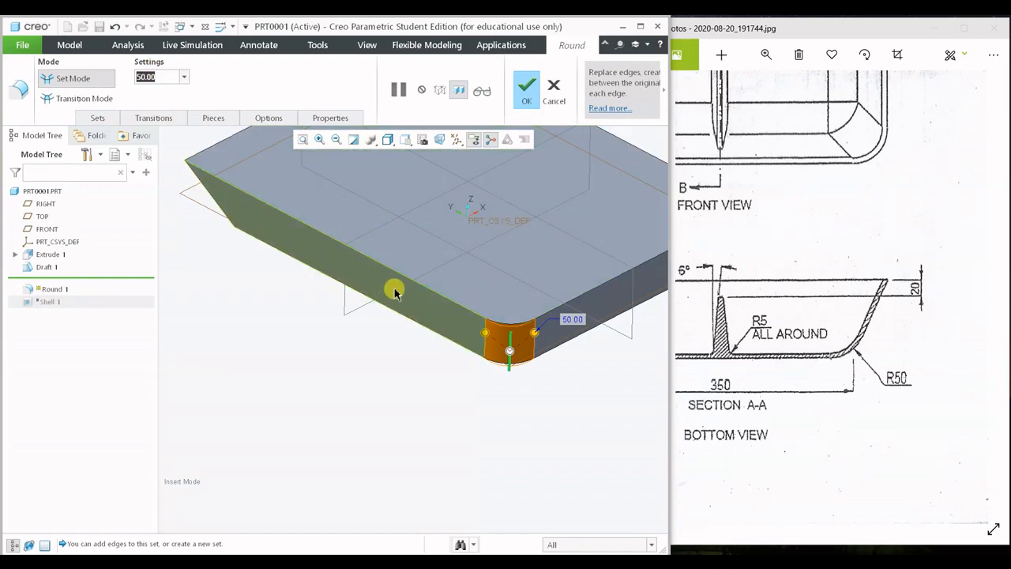
# Add the block's other slanted corner edges to the round feature with a radius of 50 mm.
pyautogui.moveTo(395, 290); pyautogui.dragTo(314, 347, button='middle')
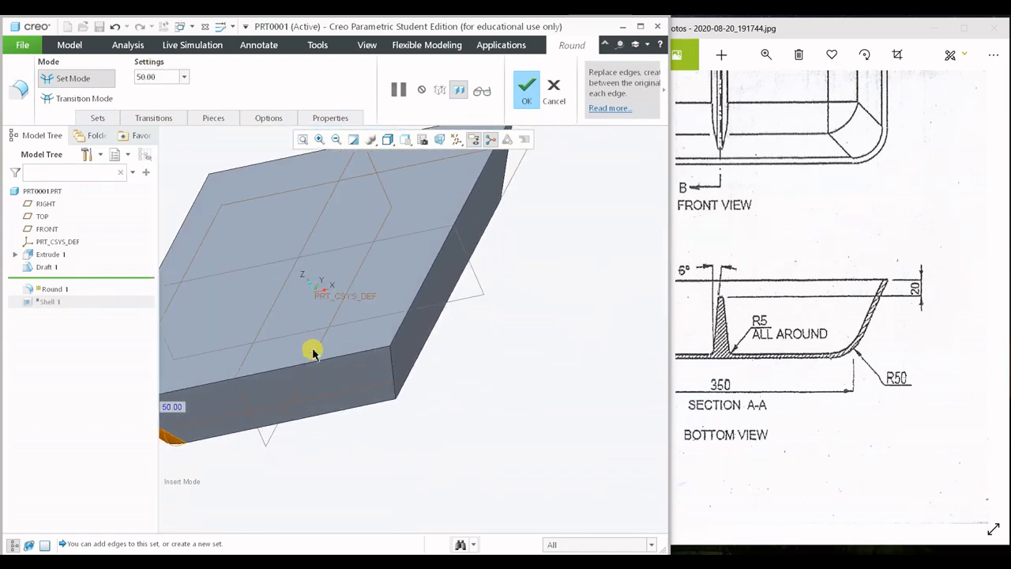
pyautogui.click(392, 369)
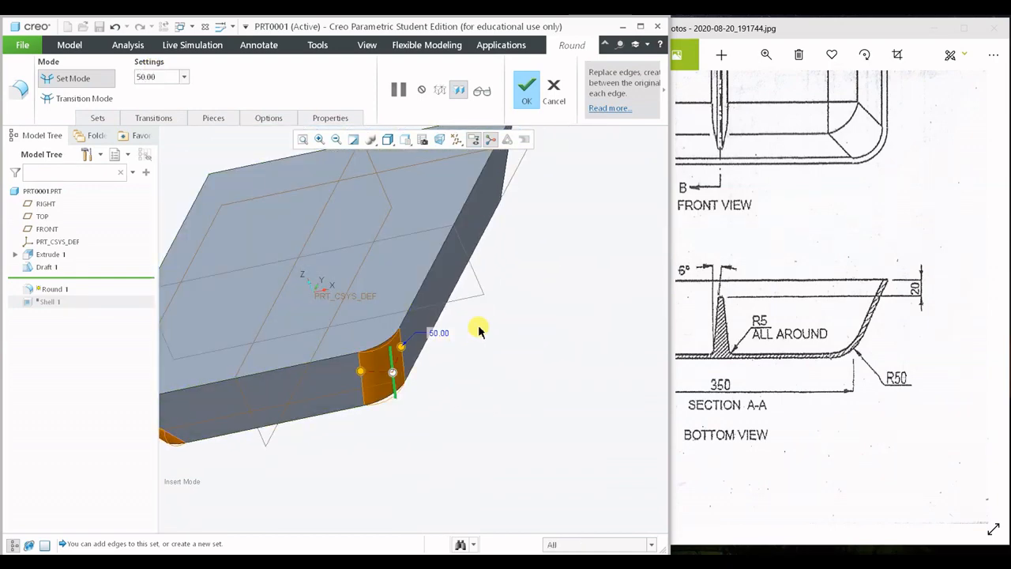
pyautogui.moveTo(479, 329)
pyautogui.mouseDown(button='middle')
pyautogui.moveTo(416, 356)
pyautogui.moveTo(492, 296)
pyautogui.moveTo(488, 331)
pyautogui.moveTo(505, 320)
pyautogui.moveTo(499, 314)
pyautogui.moveTo(379, 330)
pyautogui.moveTo(339, 356)
pyautogui.mouseUp(button='middle')
pyautogui.keyDown('ctrl'); pyautogui.click(379, 361); pyautogui.keyUp('ctrl')
# Round the perimeter edges of the block's smaller base face with a radius of 50 mm and complete the round feature.
pyautogui.click(763, 260)
pyautogui.scroll(3, 835, 331)
pyautogui.click(269, 355)
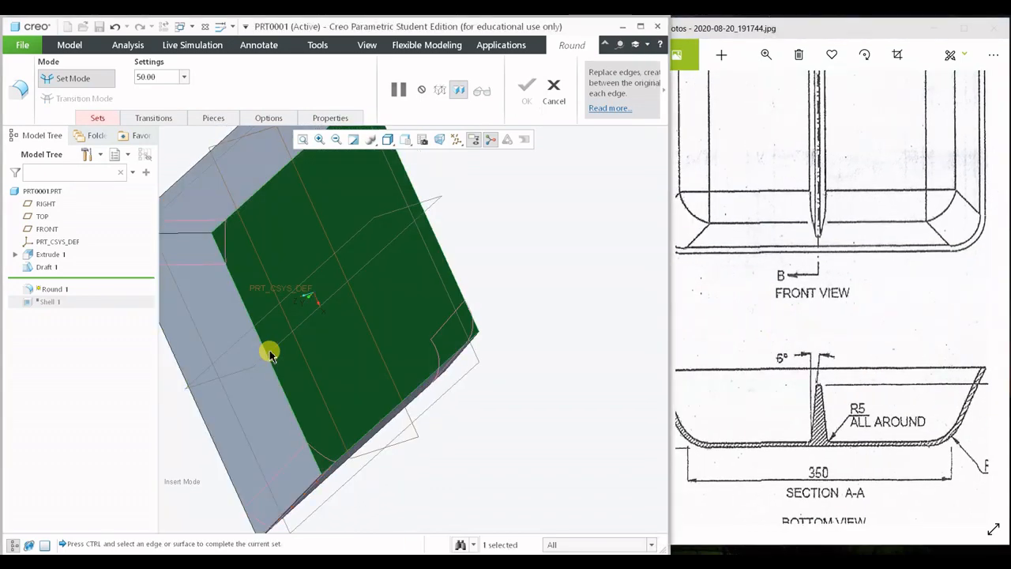
pyautogui.keyDown('ctrl'); pyautogui.click(267, 358); pyautogui.keyUp('ctrl')
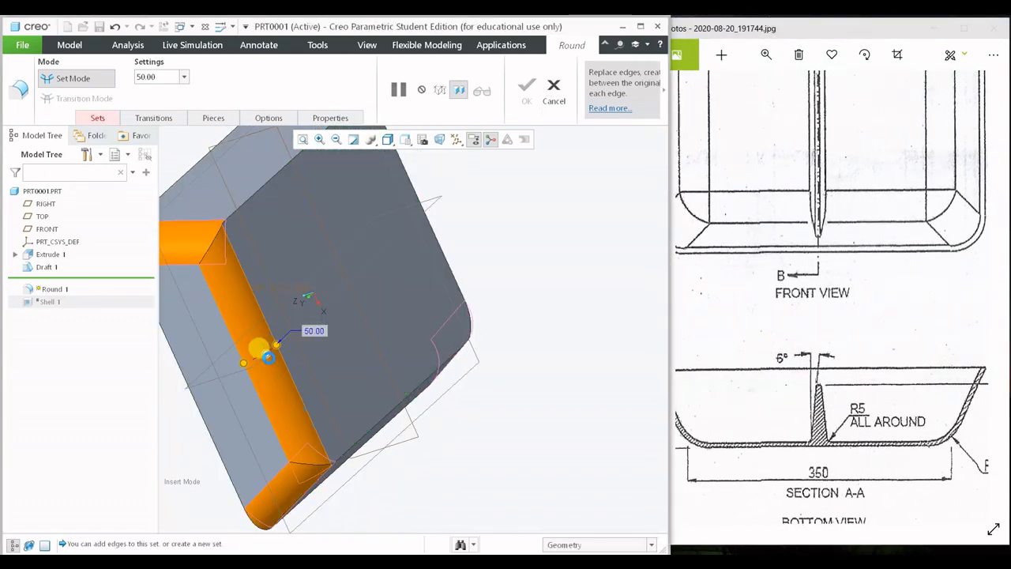
pyautogui.click(281, 192)
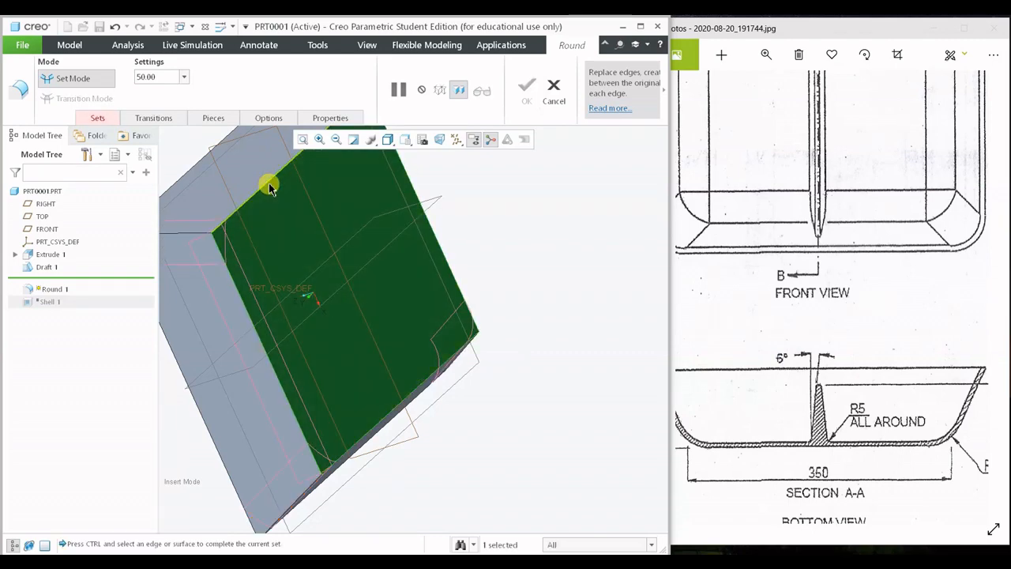
pyautogui.keyDown('ctrl'); pyautogui.click(270, 187); pyautogui.keyUp('ctrl')
pyautogui.moveTo(355, 217); pyautogui.dragTo(384, 269, button='middle')
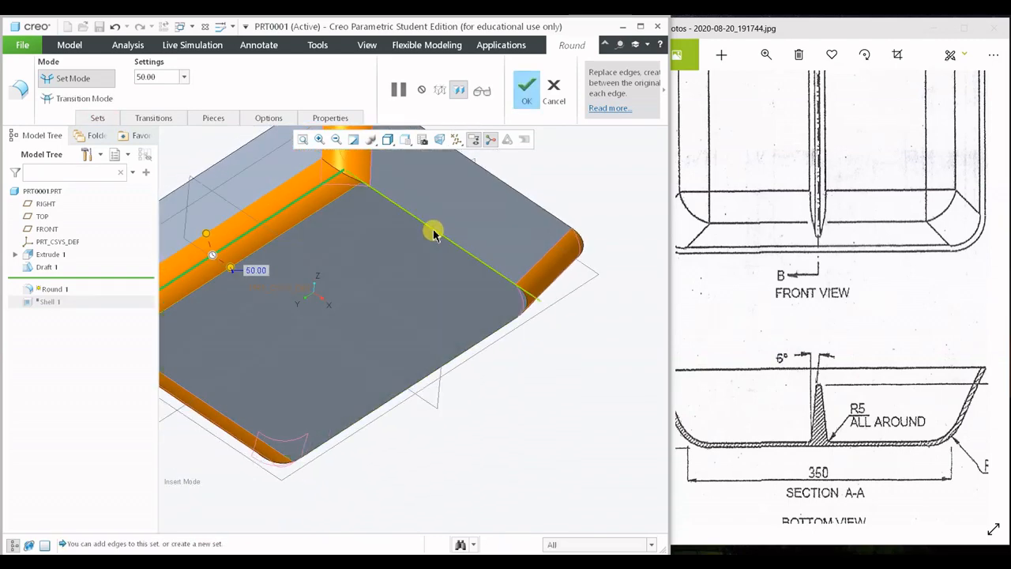
pyautogui.moveTo(433, 234); pyautogui.dragTo(504, 286, button='middle')
pyautogui.moveTo(579, 283); pyautogui.dragTo(528, 180, button='middle')
pyautogui.click(527, 87)
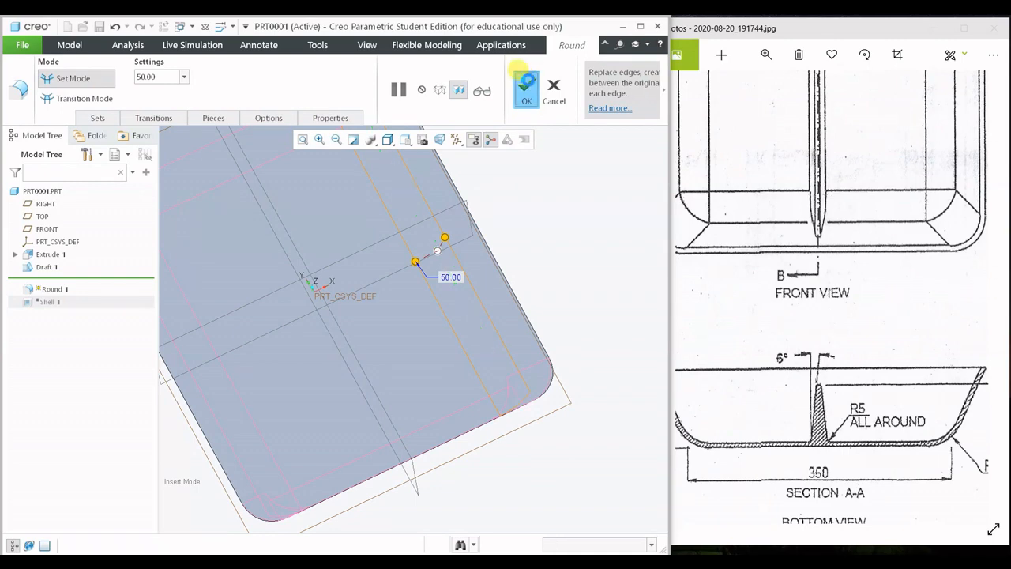
# Move the feature insertion point back to after the shell so the rounded block is hollowed out again.
pyautogui.click(569, 318)
pyautogui.moveTo(564, 319); pyautogui.dragTo(425, 253, button='middle')
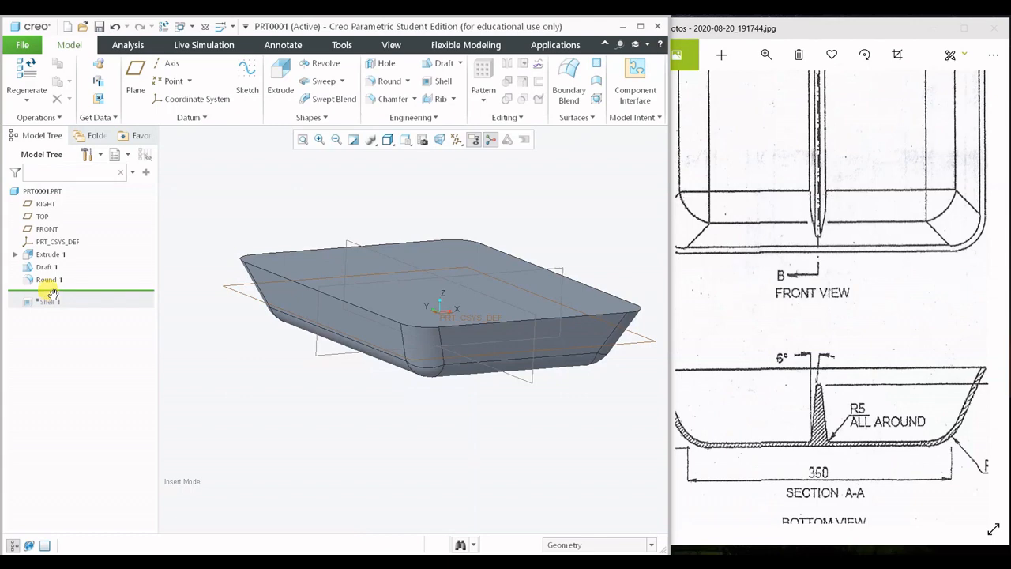
pyautogui.moveTo(53, 310); pyautogui.dragTo(51, 313)
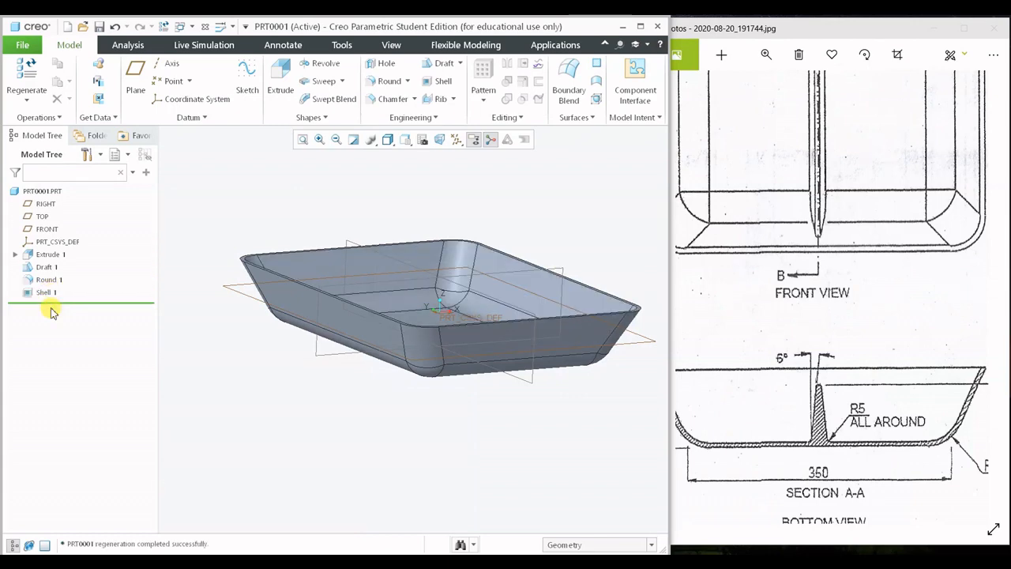
# Examine the tray's rounded inner corners, base edges and outer walls from several angles, and return to the standard orientation.
pyautogui.moveTo(343, 181); pyautogui.dragTo(365, 290, button='middle')
pyautogui.keyDown('shift'); pyautogui.moveTo(449, 302); pyautogui.dragTo(415, 342, button='middle'); pyautogui.keyUp('shift')
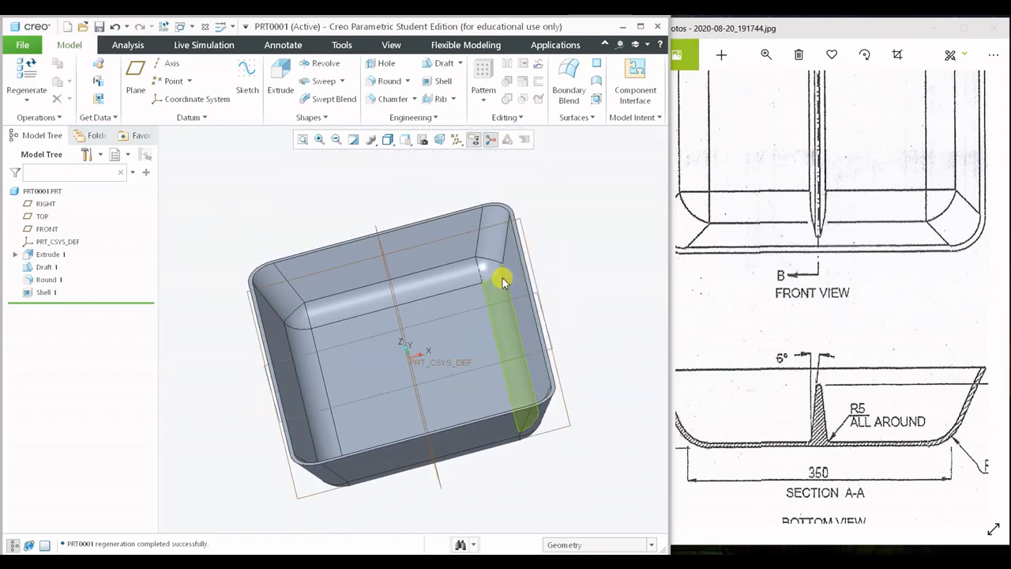
pyautogui.scroll(-3, 502, 278)
pyautogui.scroll(-2, 469, 186)
pyautogui.scroll(4, 474, 257)
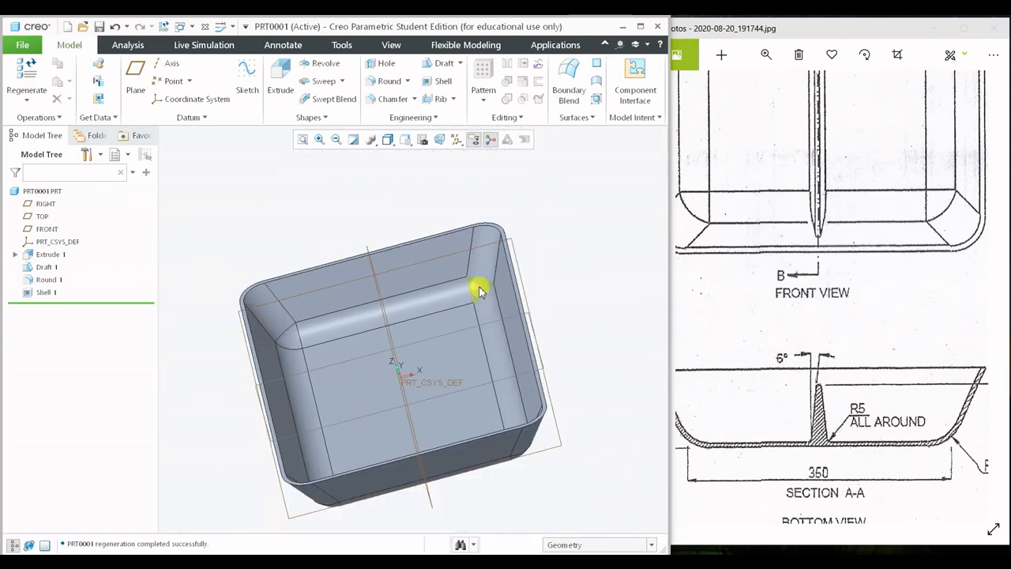
pyautogui.moveTo(480, 290); pyautogui.dragTo(464, 324, button='middle')
pyautogui.scroll(-3, 476, 273)
pyautogui.moveTo(476, 274); pyautogui.dragTo(501, 298, button='middle')
pyautogui.moveTo(297, 453)
pyautogui.mouseDown(button='middle')
pyautogui.moveTo(334, 380)
pyautogui.moveTo(339, 332)
pyautogui.moveTo(337, 373)
pyautogui.moveTo(320, 388)
pyautogui.moveTo(318, 354)
pyautogui.moveTo(323, 344)
pyautogui.moveTo(319, 384)
pyautogui.moveTo(324, 377)
pyautogui.mouseUp(button='middle')
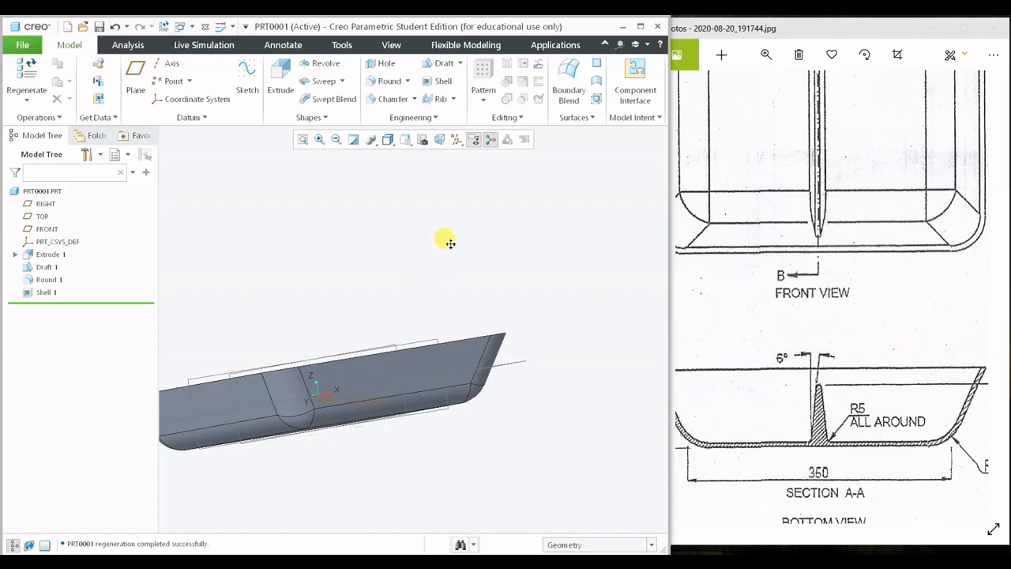
pyautogui.keyDown('shift'); pyautogui.moveTo(450, 244); pyautogui.dragTo(493, 210, button='middle'); pyautogui.keyUp('shift')
pyautogui.hotkey('ctrl', 'd')
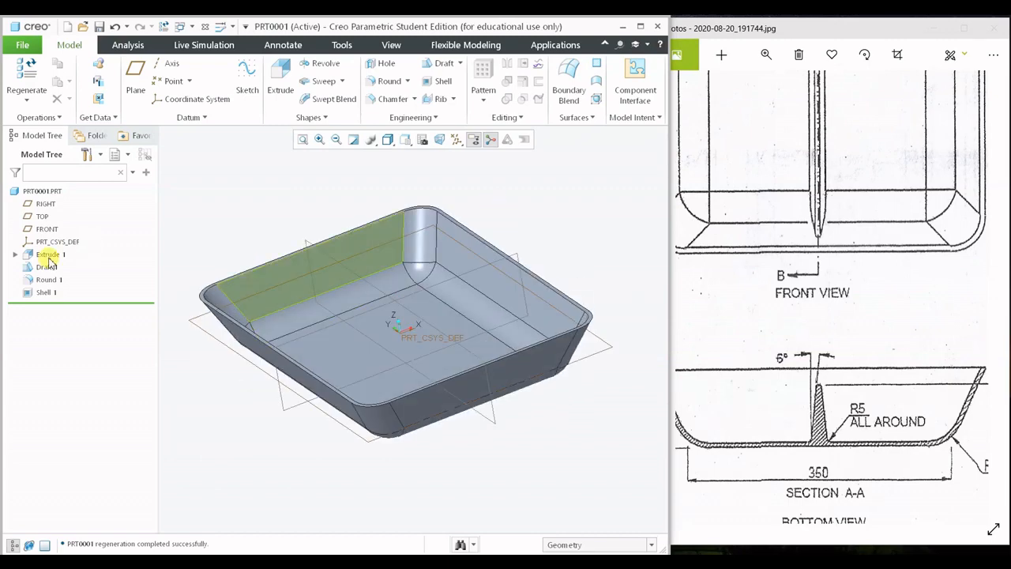
# Review the order of the draft, round and shell features, and consult the drawing's front view and section A-A.
pyautogui.click(48, 269)
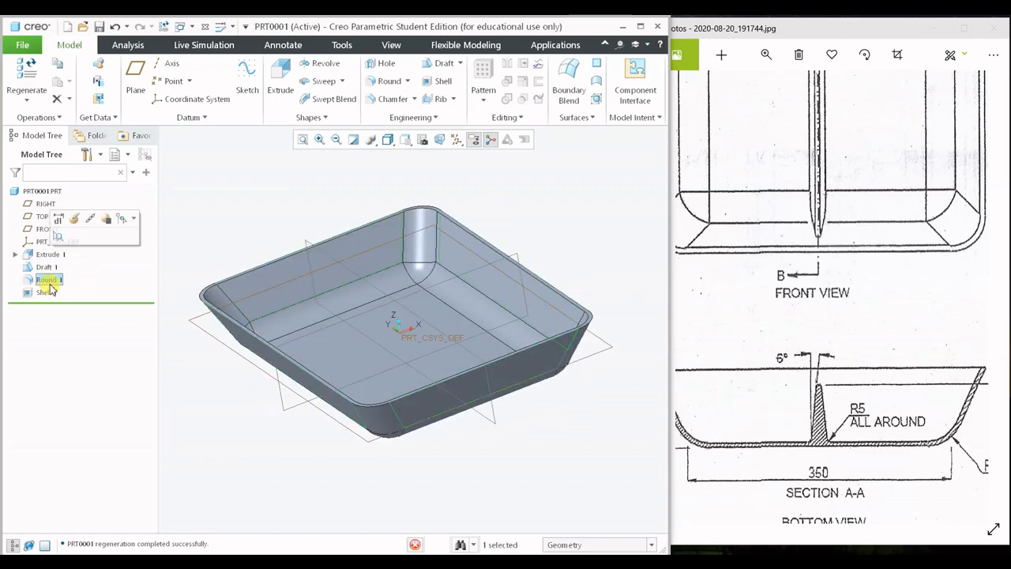
pyautogui.click(49, 286)
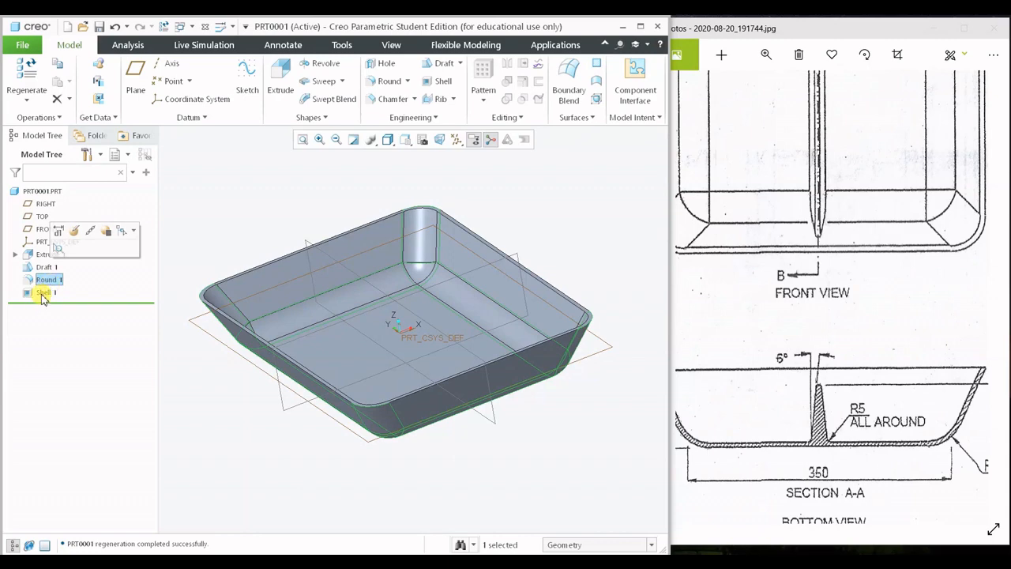
pyautogui.click(44, 293)
pyautogui.click(910, 339)
pyautogui.moveTo(909, 339)
pyautogui.mouseDown()
pyautogui.moveTo(831, 451)
pyautogui.moveTo(879, 407)
pyautogui.moveTo(907, 360)
pyautogui.mouseUp()
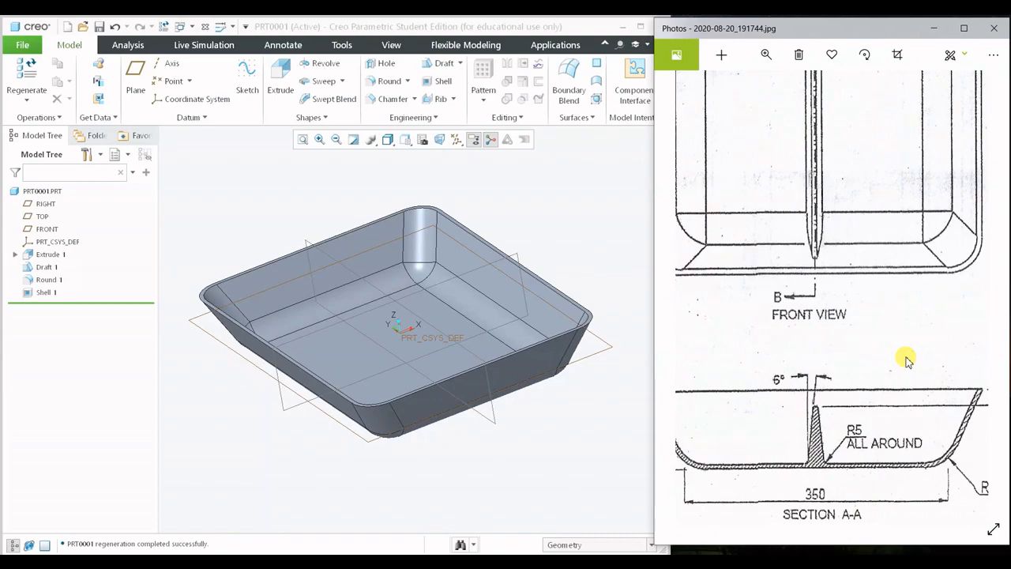